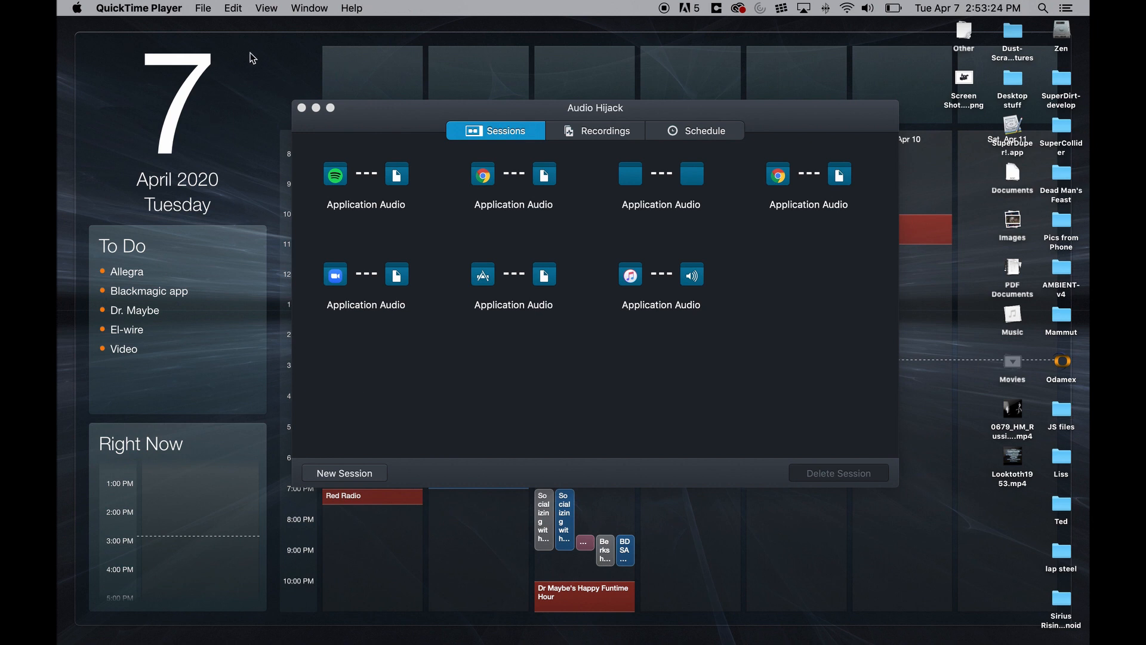
# Create a new session from the Application Audio template and enlarge its window
pyautogui.click(366, 113)
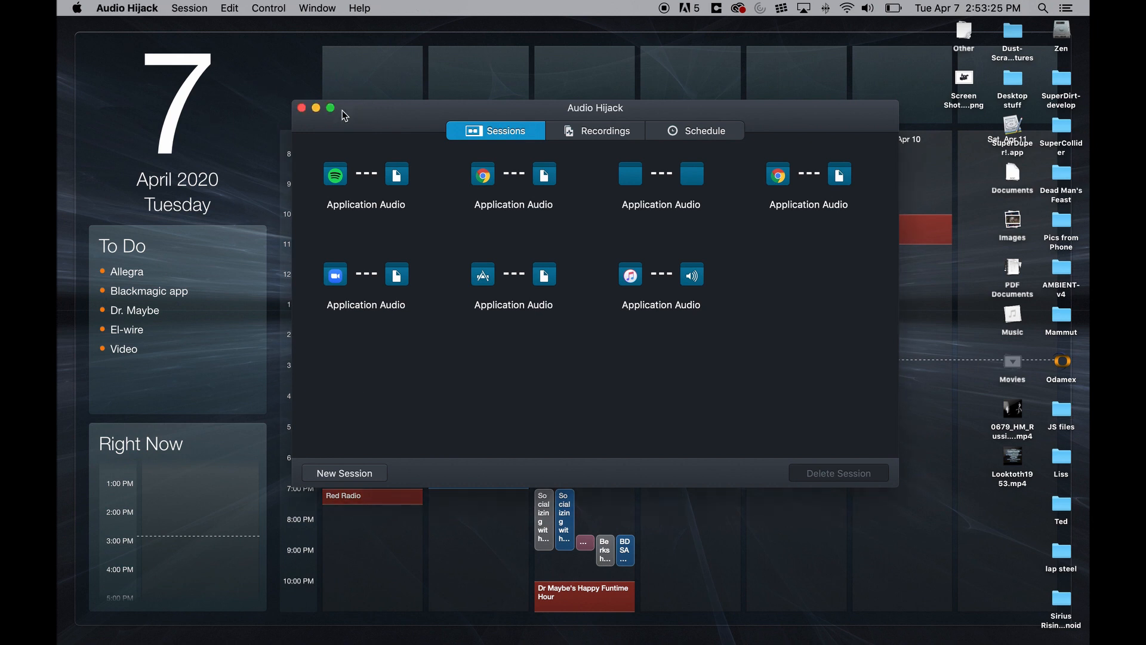
pyautogui.click(185, 8)
pyautogui.click(199, 26)
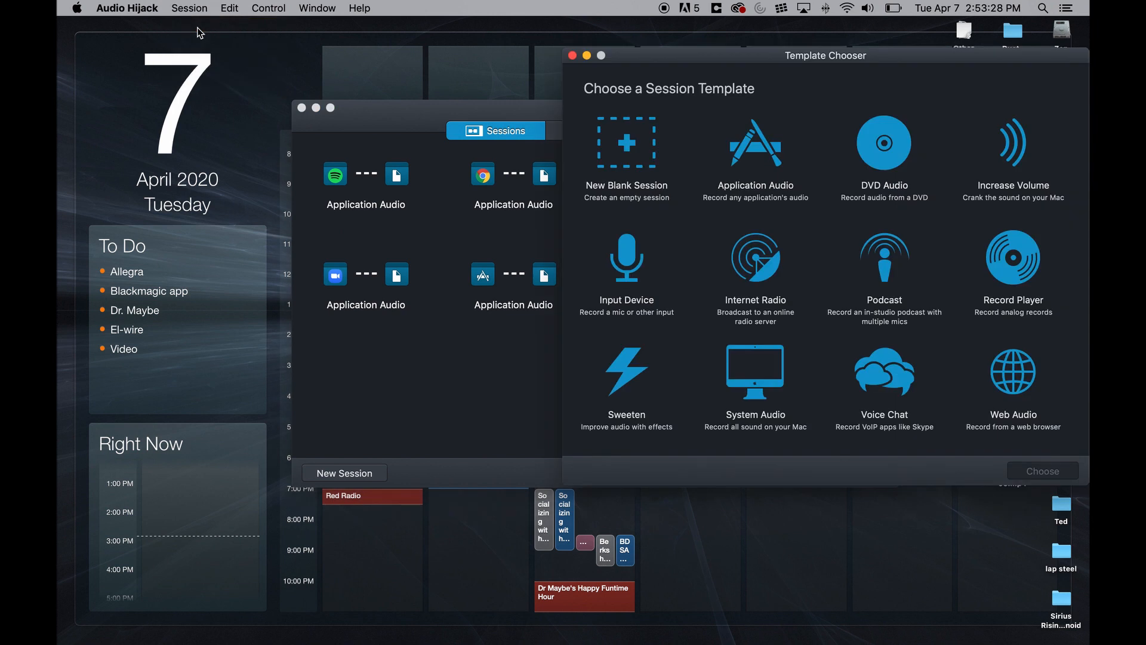
pyautogui.moveTo(758, 65); pyautogui.dragTo(659, 73)
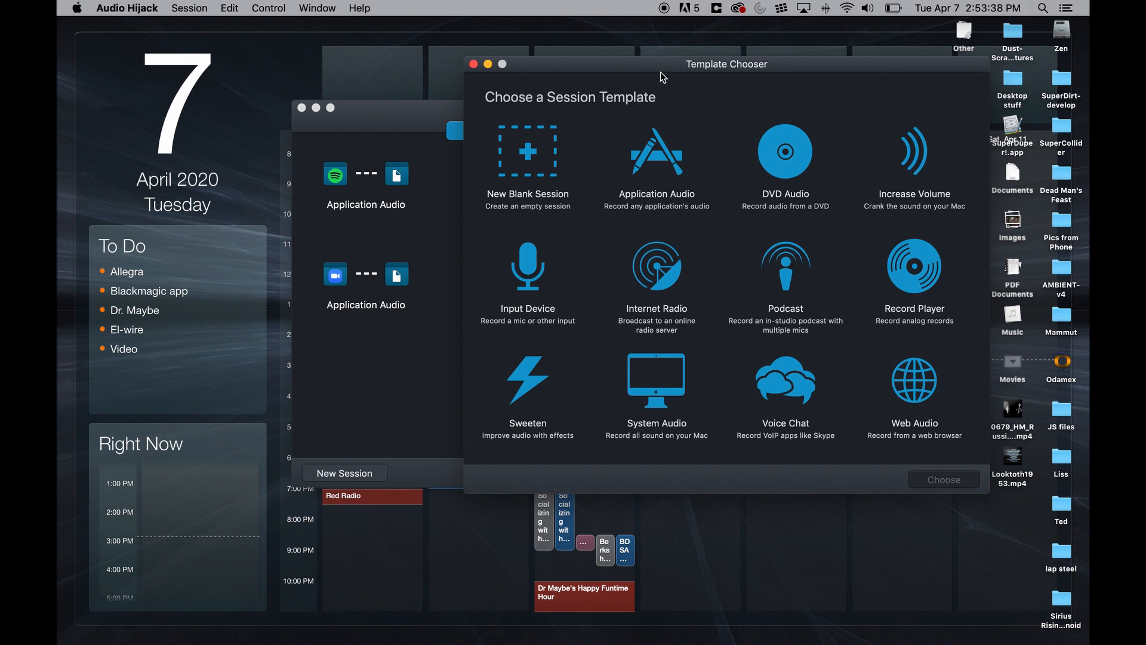
pyautogui.moveTo(659, 72); pyautogui.dragTo(578, 72)
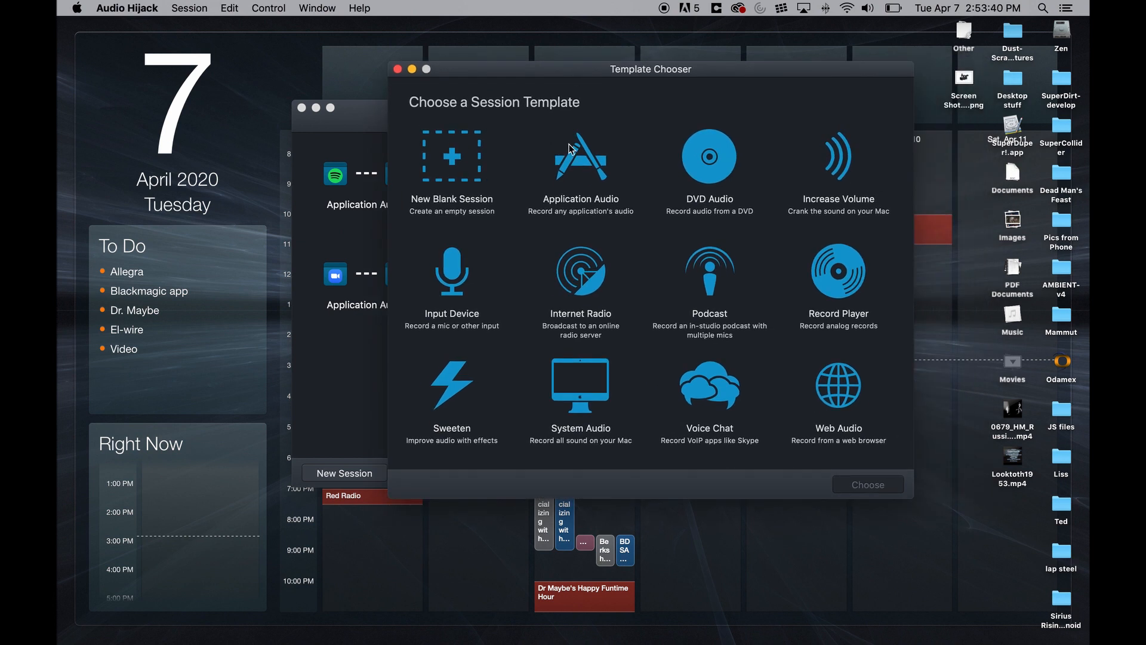
pyautogui.click(582, 165)
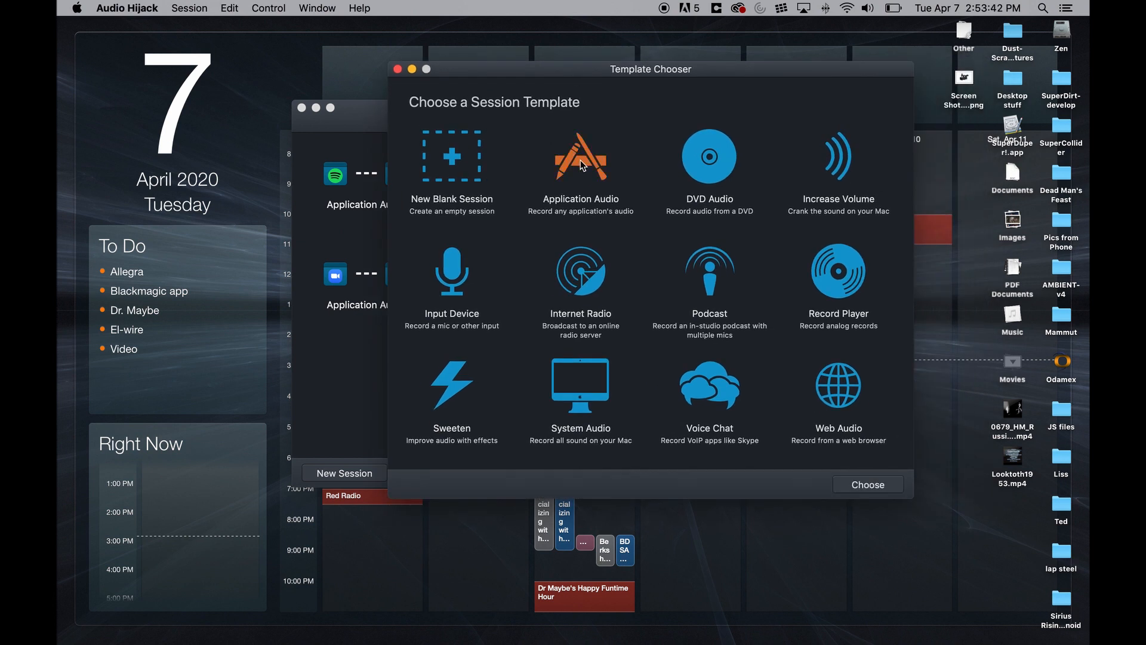
pyautogui.doubleClick(582, 165)
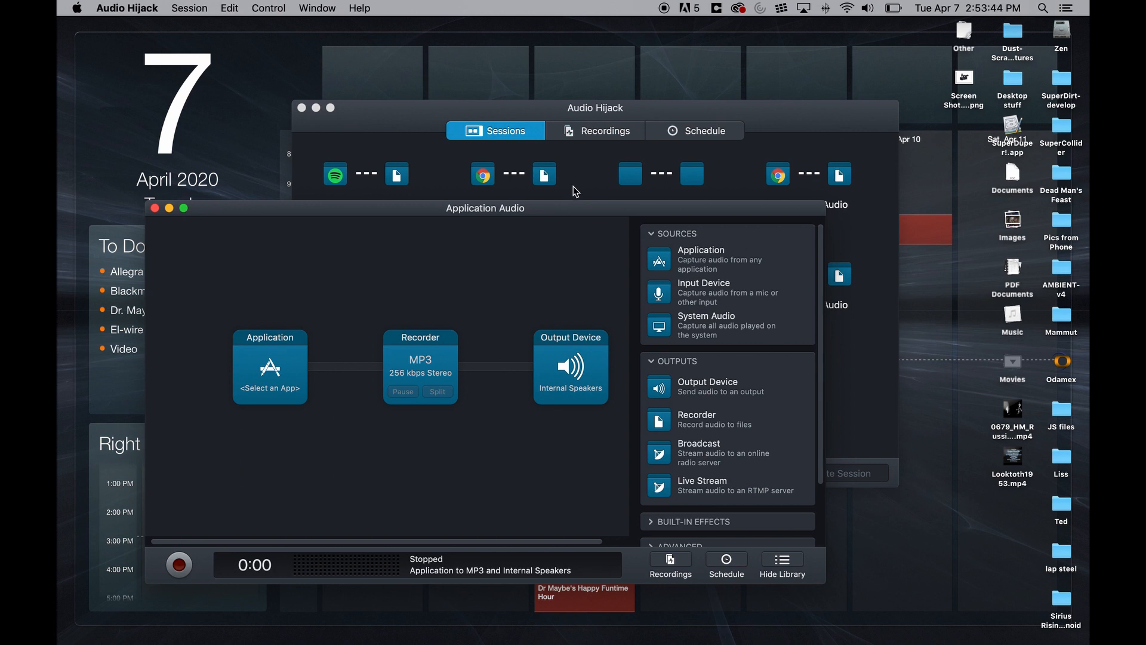
pyautogui.moveTo(586, 215); pyautogui.dragTo(625, 93)
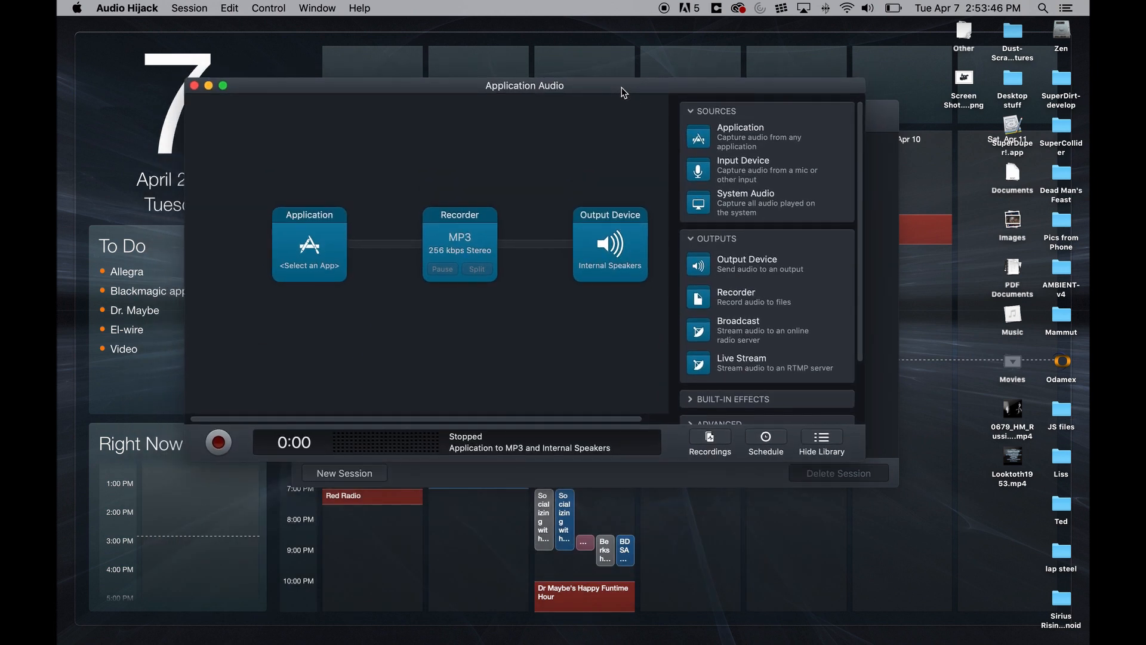
pyautogui.moveTo(864, 459); pyautogui.dragTo(1000, 546)
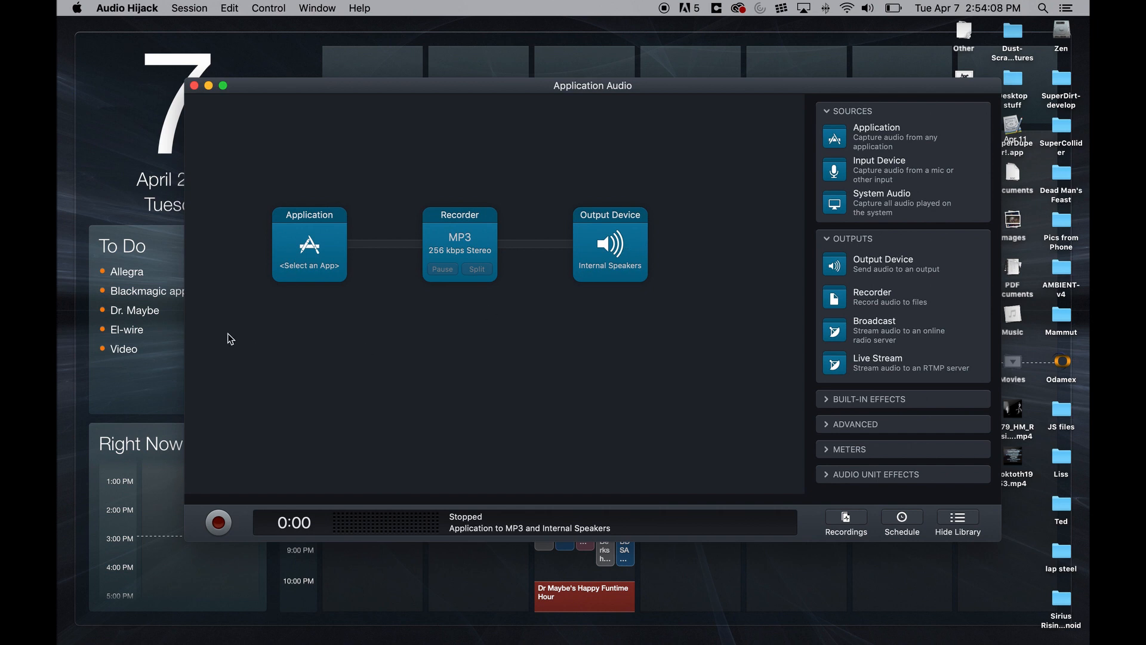
# Set the Application block's source to iTunes, and bring up the iTunes window before returning to the session
pyautogui.click(305, 250)
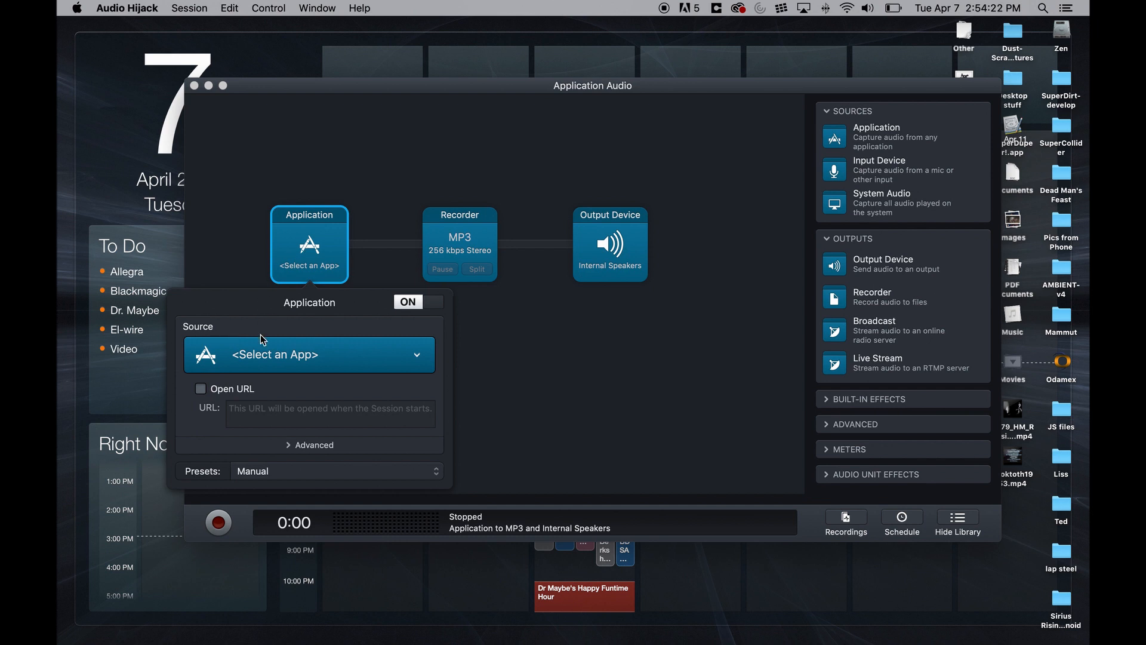
pyautogui.click(290, 363)
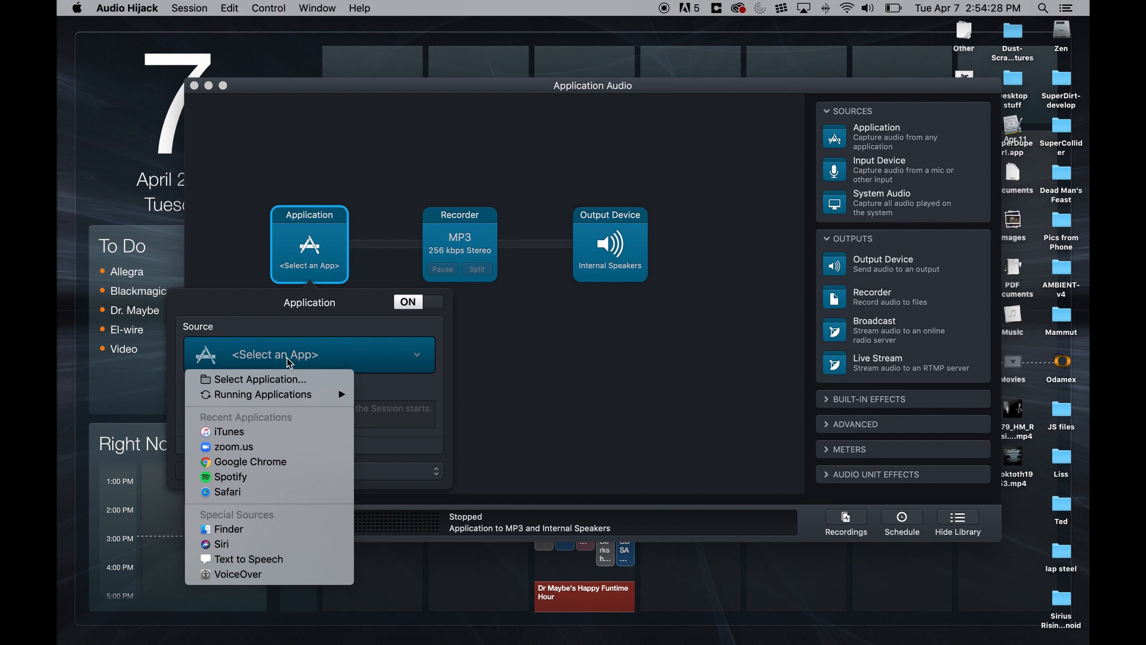
pyautogui.click(242, 434)
pyautogui.moveTo(307, 630)
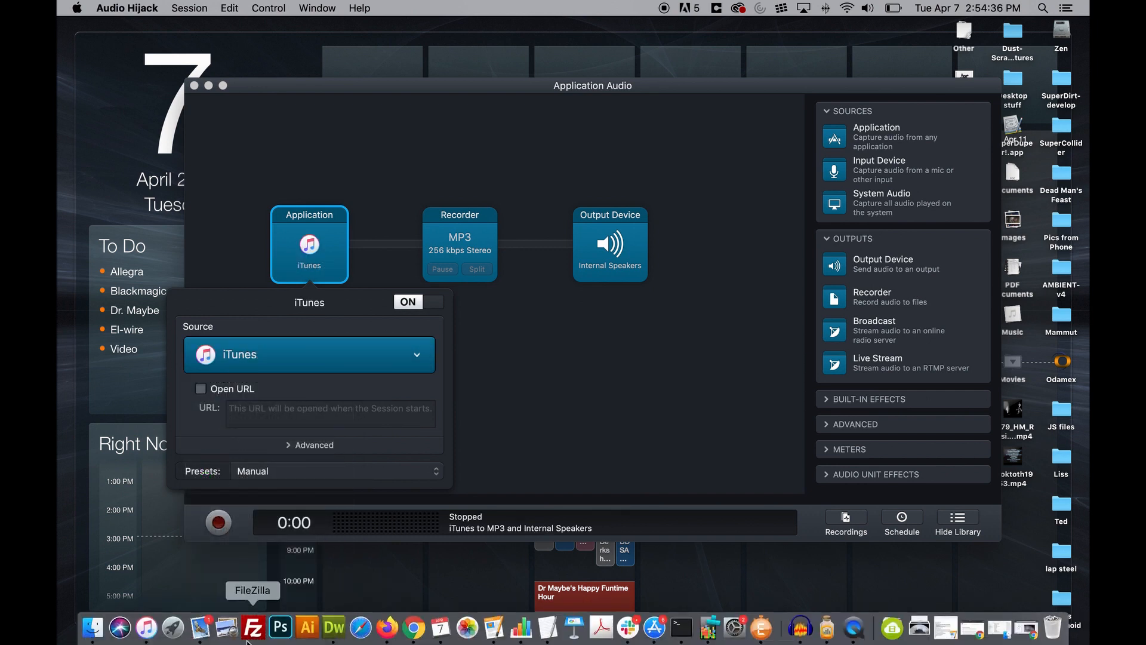
pyautogui.click(152, 636)
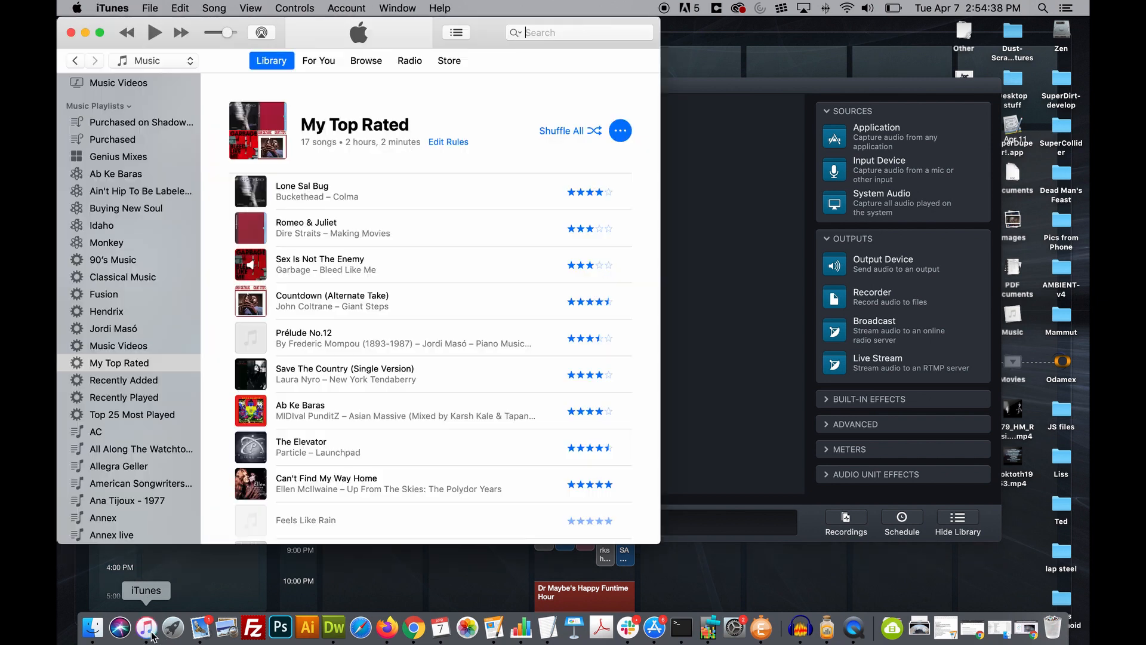
pyautogui.click(758, 89)
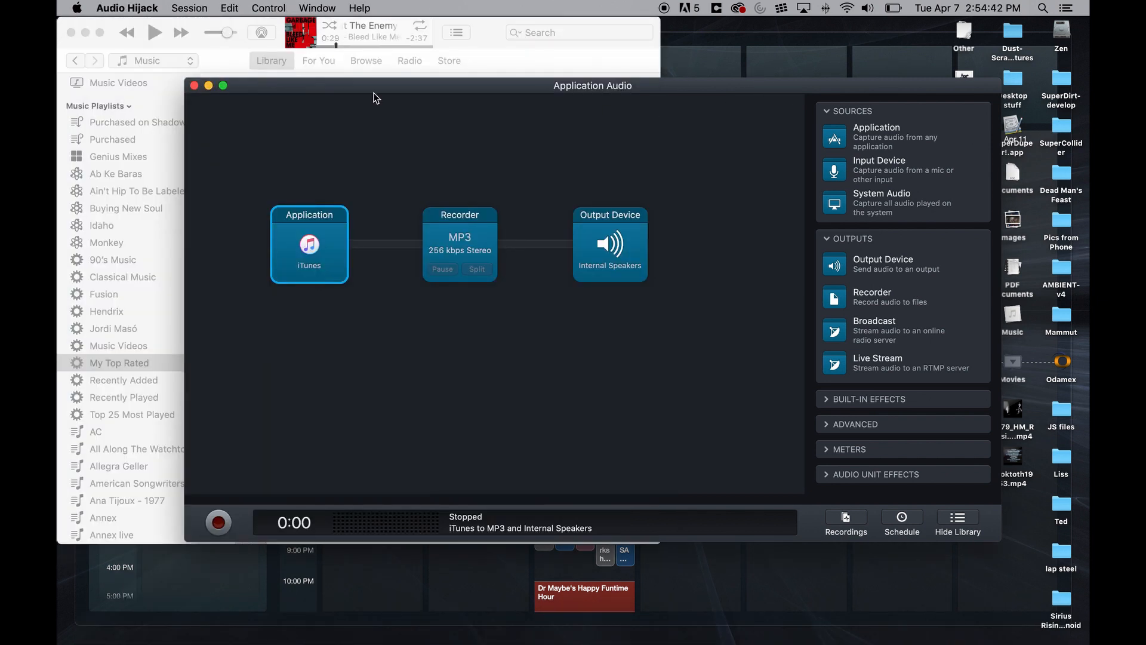
# Add an Input Device source block below the iTunes block and check its audio device and on/off setting
pyautogui.moveTo(373, 90); pyautogui.dragTo(450, 87)
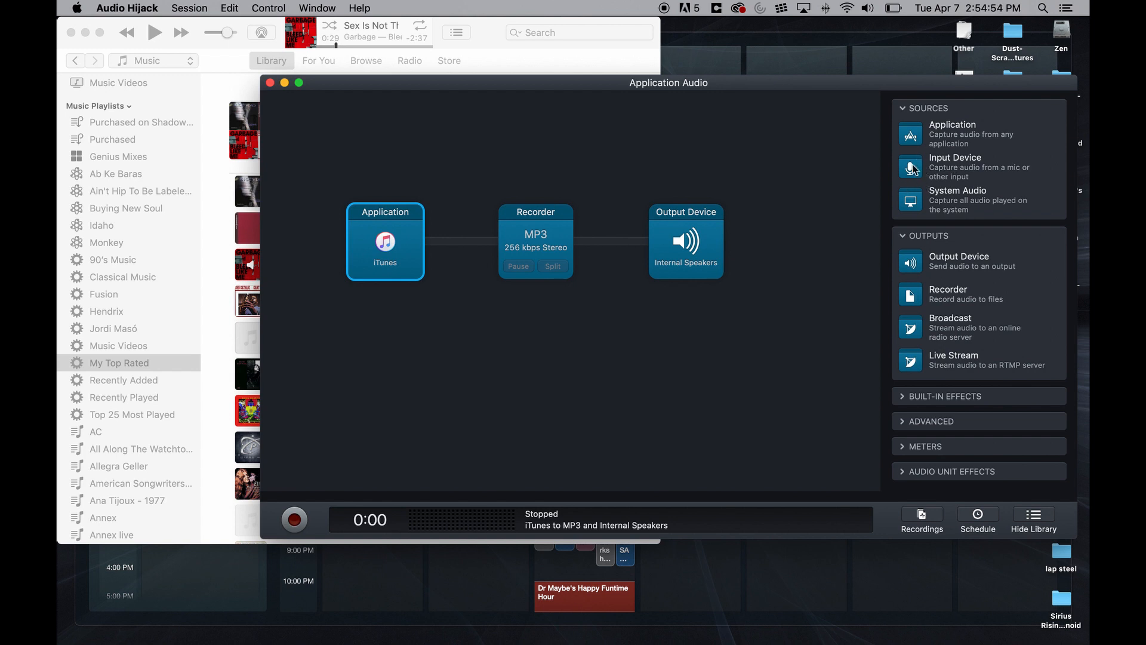
pyautogui.moveTo(909, 171); pyautogui.dragTo(389, 357)
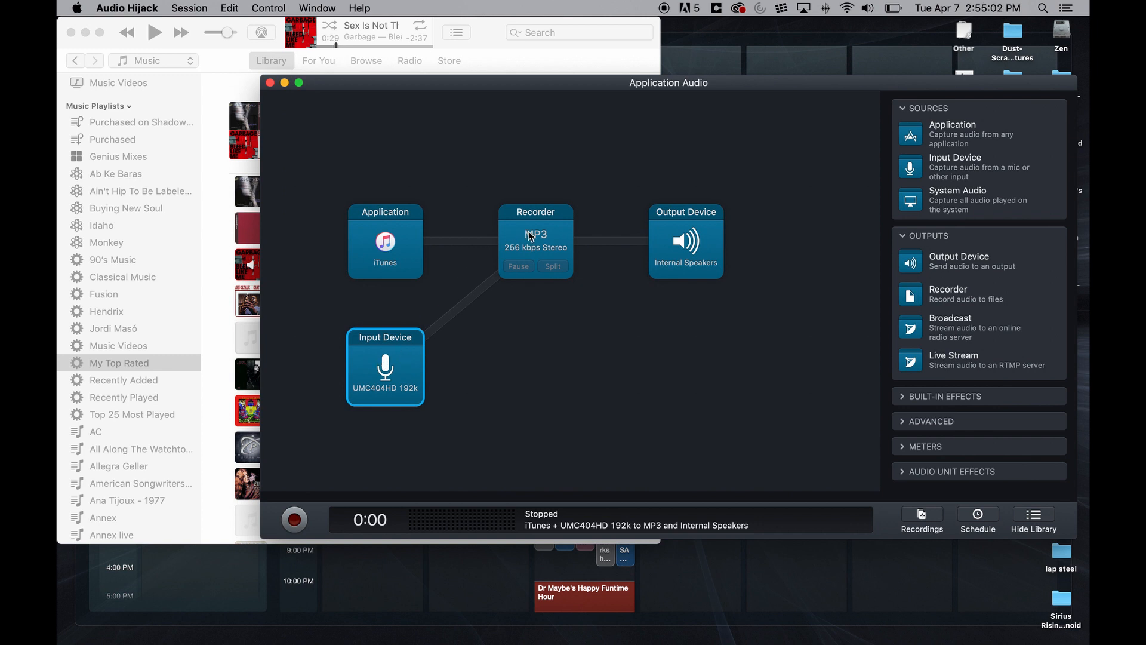
pyautogui.click(393, 390)
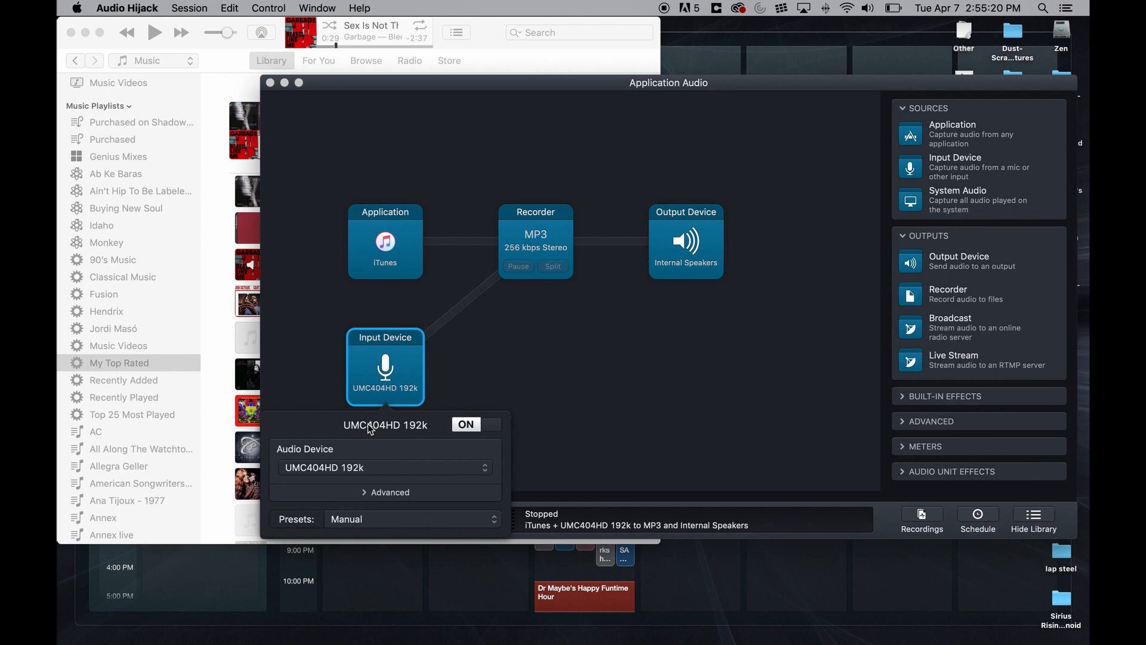
pyautogui.click(461, 425)
pyautogui.click(470, 429)
pyautogui.click(489, 384)
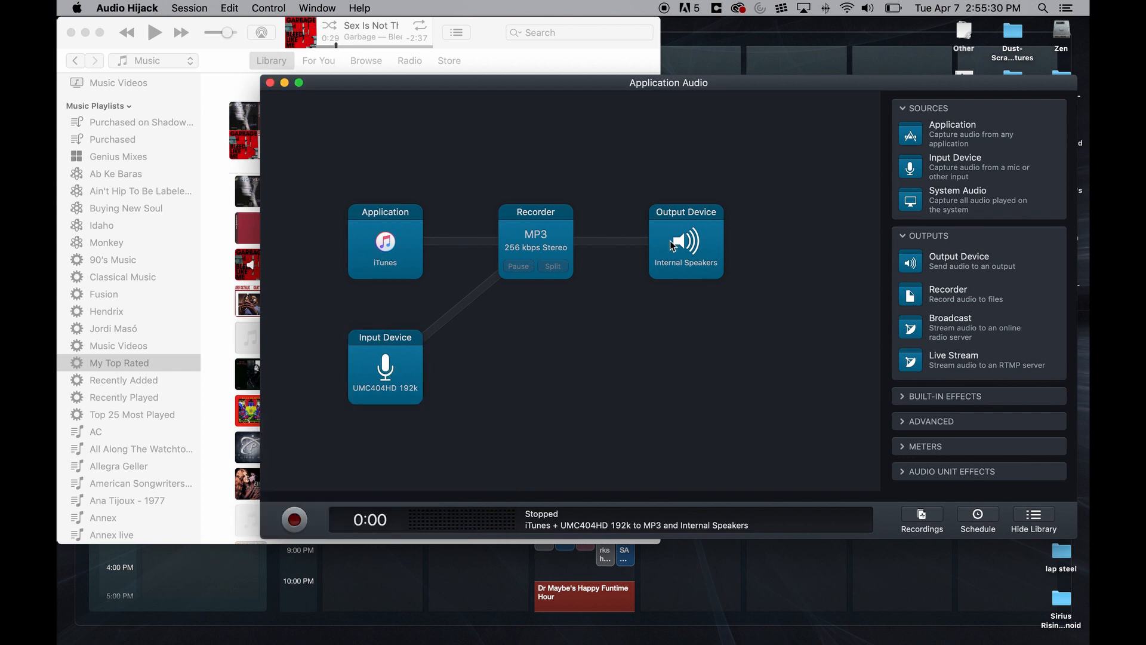
# Make room ahead of the Recorder and Output Device blocks, and insert a Volume block after each of the two sources
pyautogui.moveTo(673, 246); pyautogui.dragTo(774, 246)
pyautogui.moveTo(533, 256); pyautogui.dragTo(676, 253)
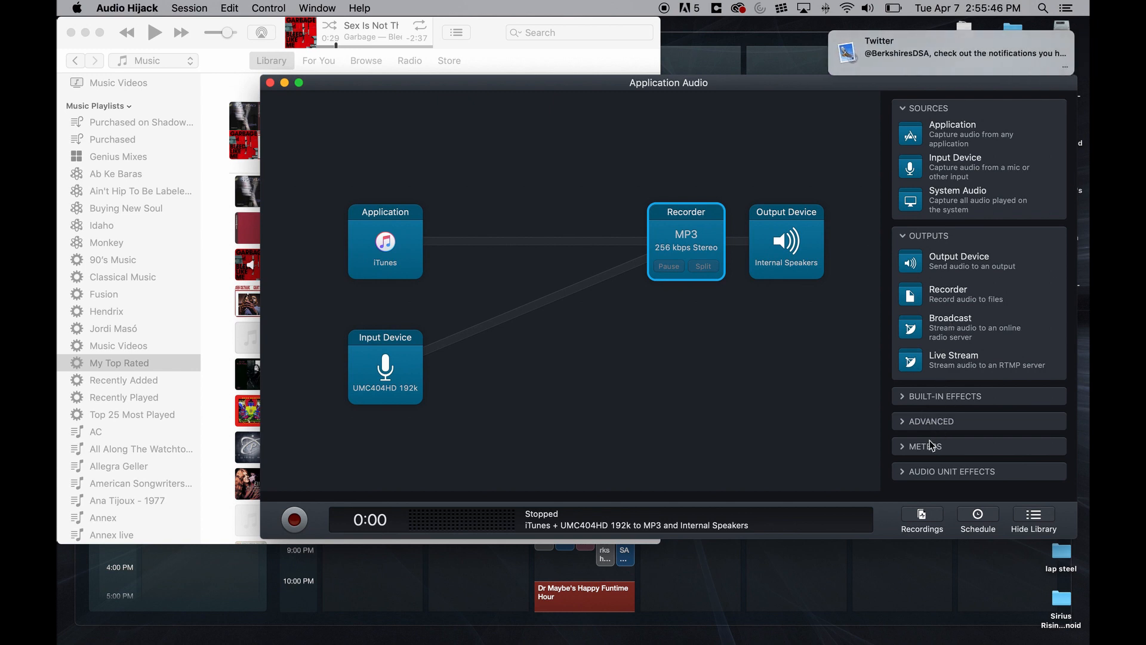
pyautogui.click(911, 396)
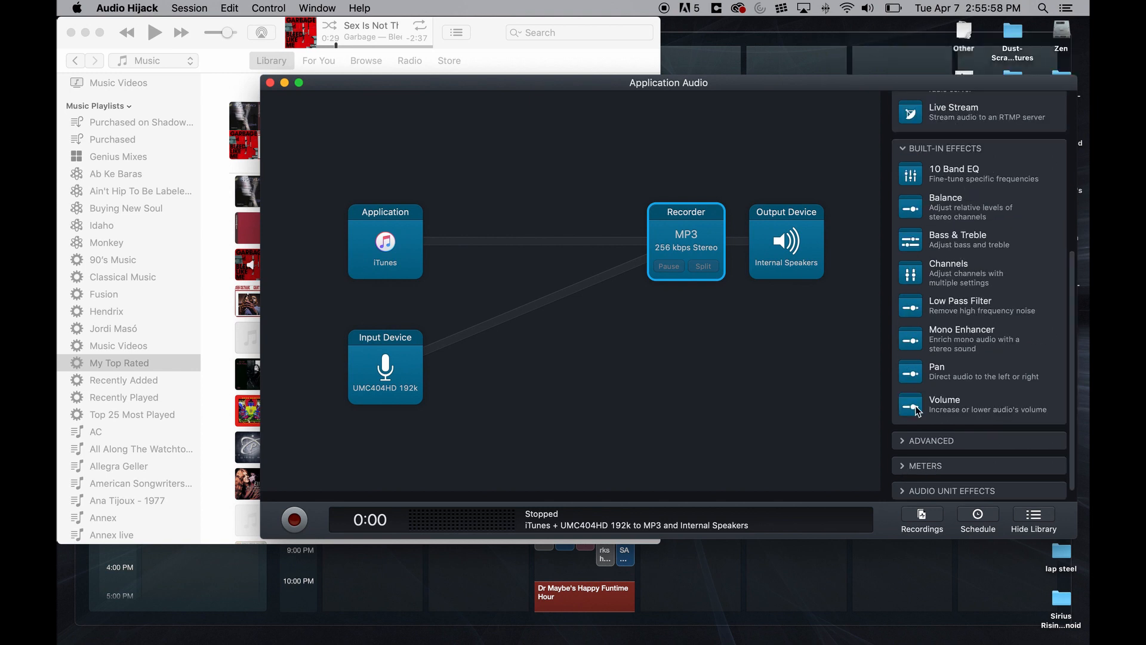
pyautogui.moveTo(916, 406); pyautogui.dragTo(498, 367)
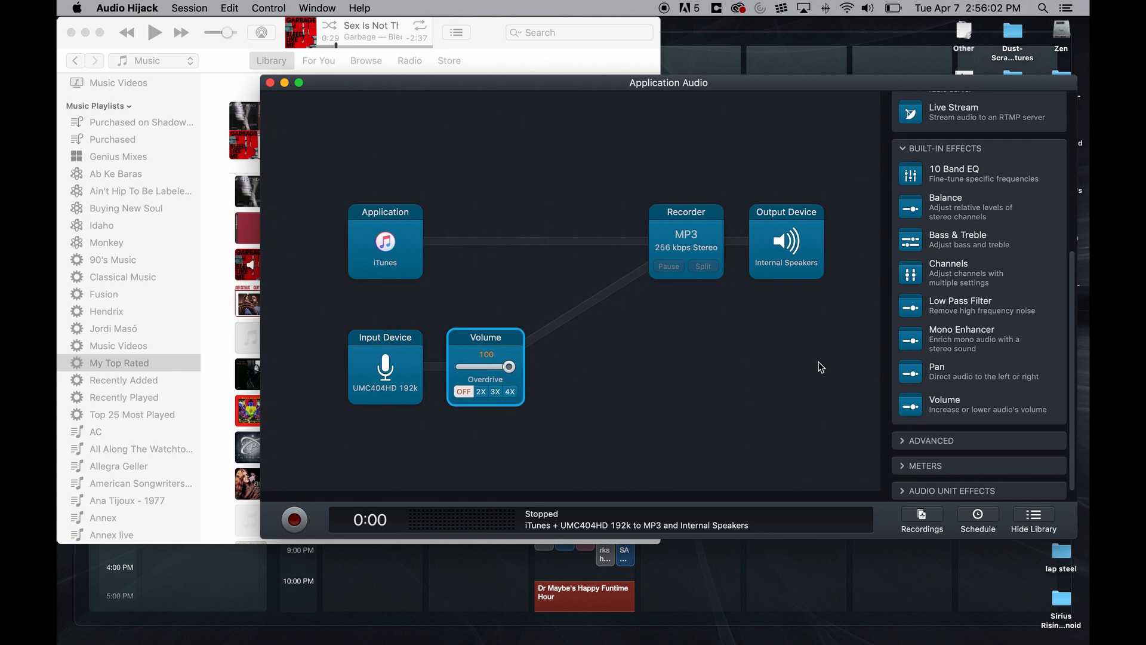
pyautogui.moveTo(912, 411); pyautogui.dragTo(494, 246)
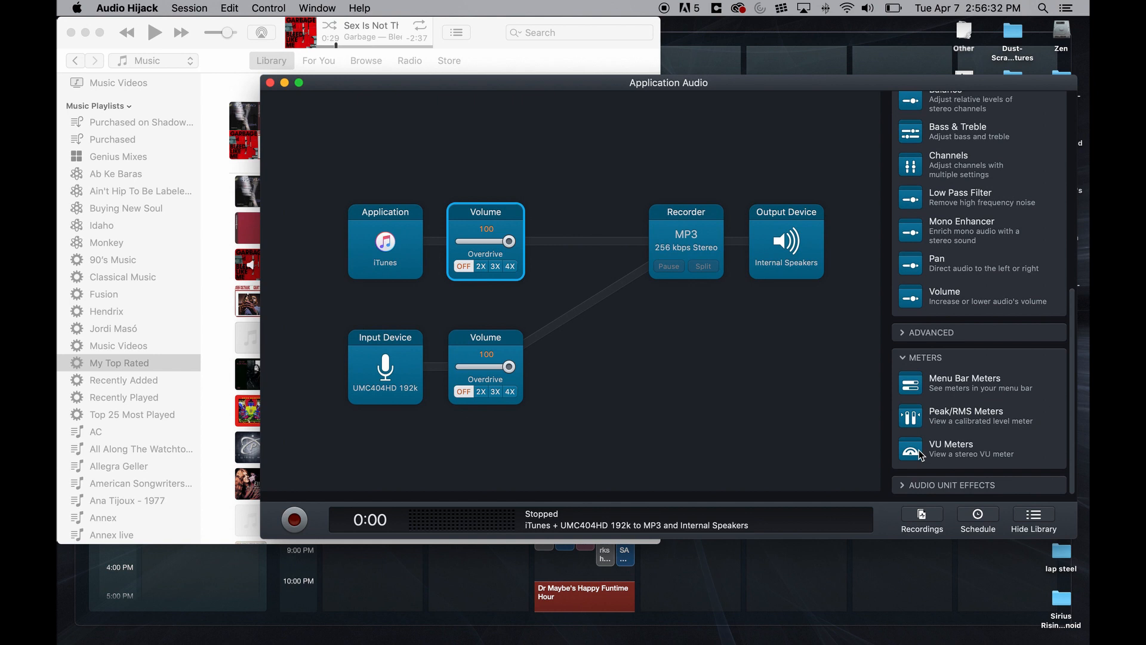
# Insert a VU Meters block where both sources merge before the Recorder, and align the Recorder and Output Device blocks with it
pyautogui.moveTo(921, 453); pyautogui.dragTo(613, 261)
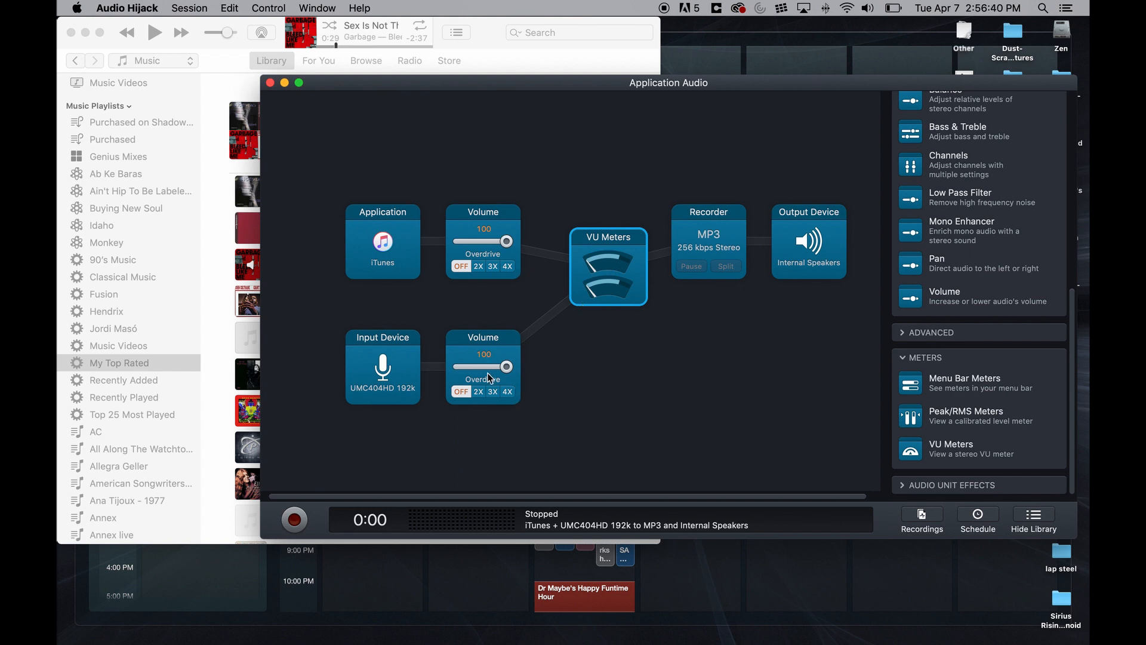
pyautogui.moveTo(696, 246); pyautogui.dragTo(695, 271)
pyautogui.moveTo(786, 250); pyautogui.dragTo(792, 266)
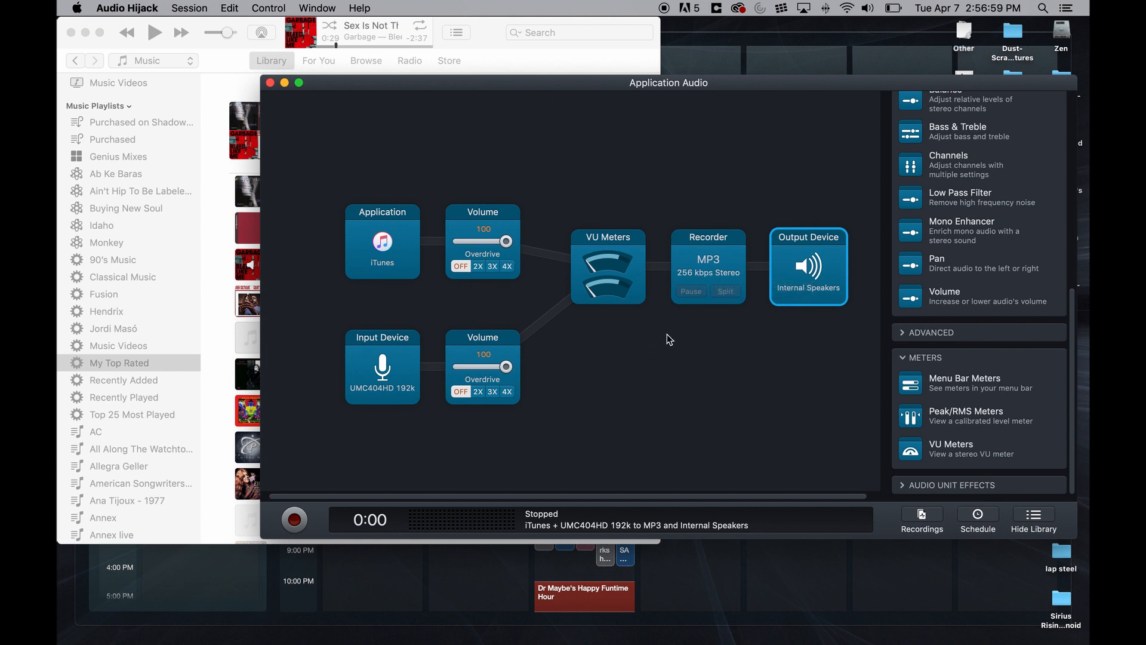
# Turn off the MP3 Recorder block
pyautogui.click(714, 272)
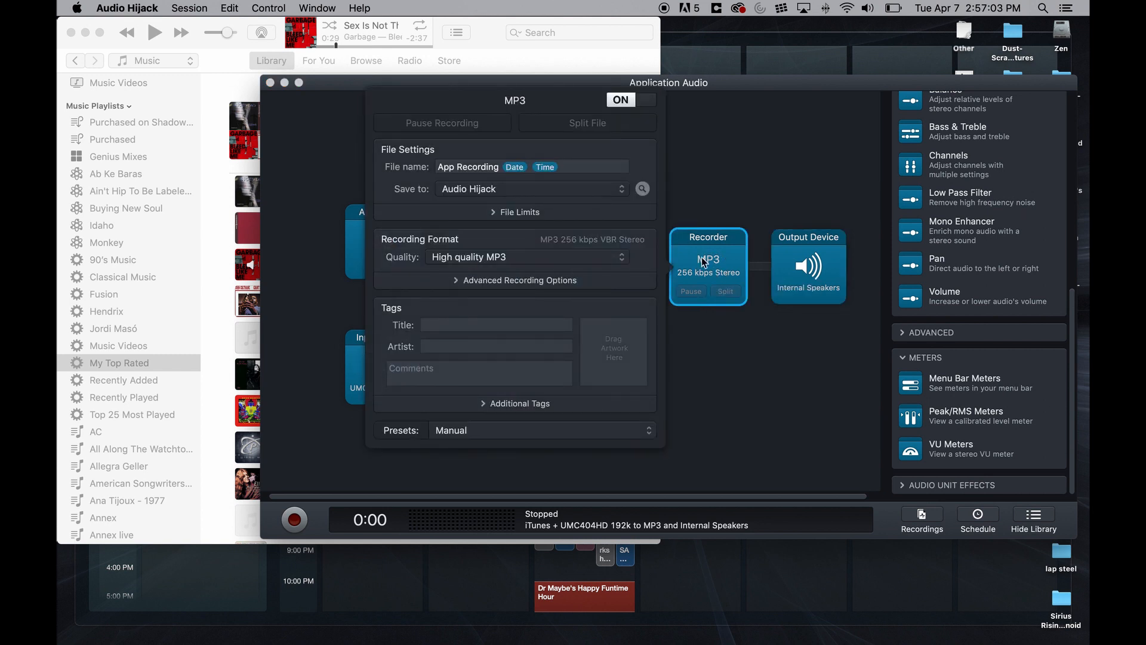
pyautogui.click(623, 100)
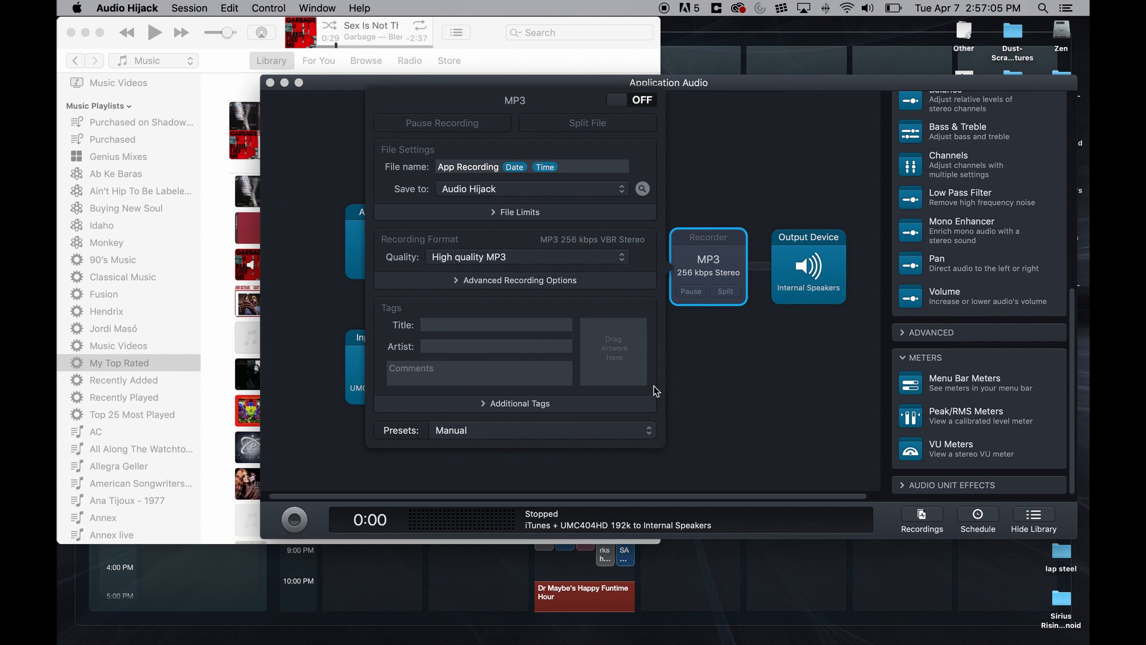
pyautogui.click(721, 386)
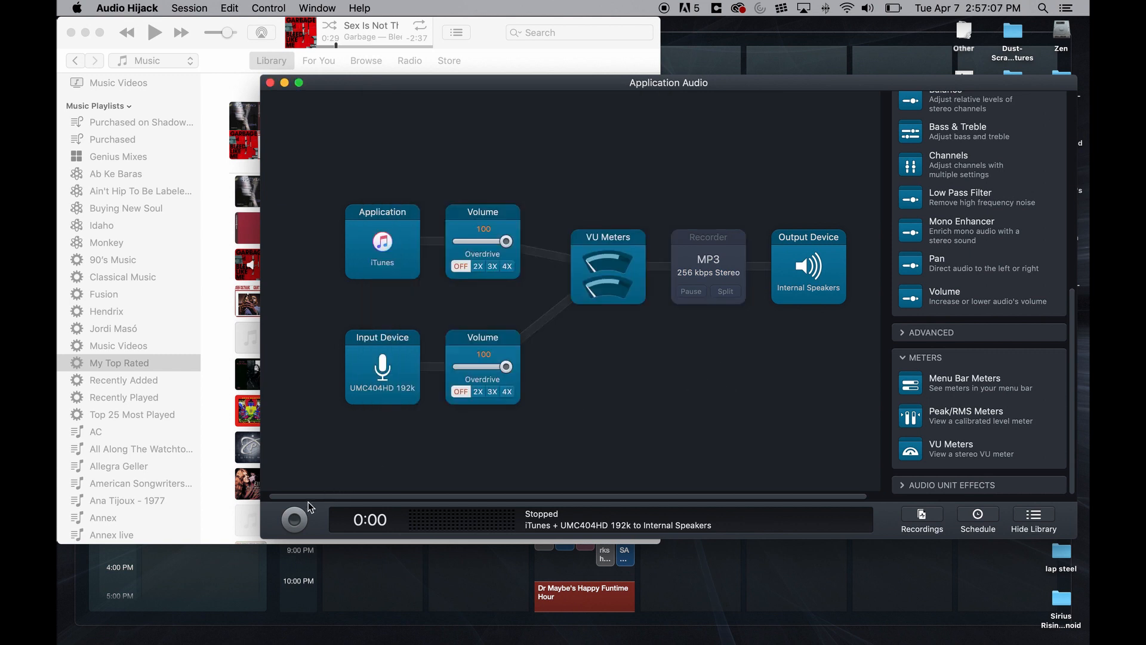
# Start the session and try out the microphone and iTunes volume sliders, leaving both at 100
pyautogui.click(296, 521)
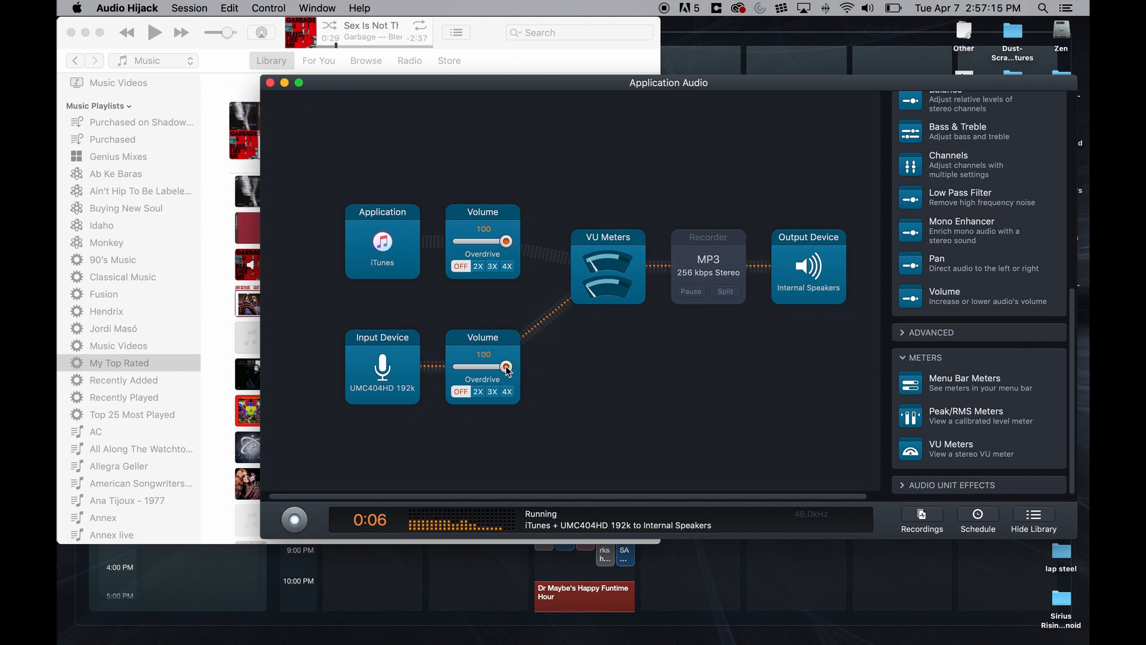
pyautogui.moveTo(509, 375)
pyautogui.mouseDown()
pyautogui.moveTo(464, 373)
pyautogui.moveTo(515, 378)
pyautogui.mouseUp()
pyautogui.moveTo(504, 247); pyautogui.dragTo(530, 231)
# Play "Sex Is Not The Enemy" in iTunes and lower the iTunes Volume block to 47
pyautogui.click(487, 29)
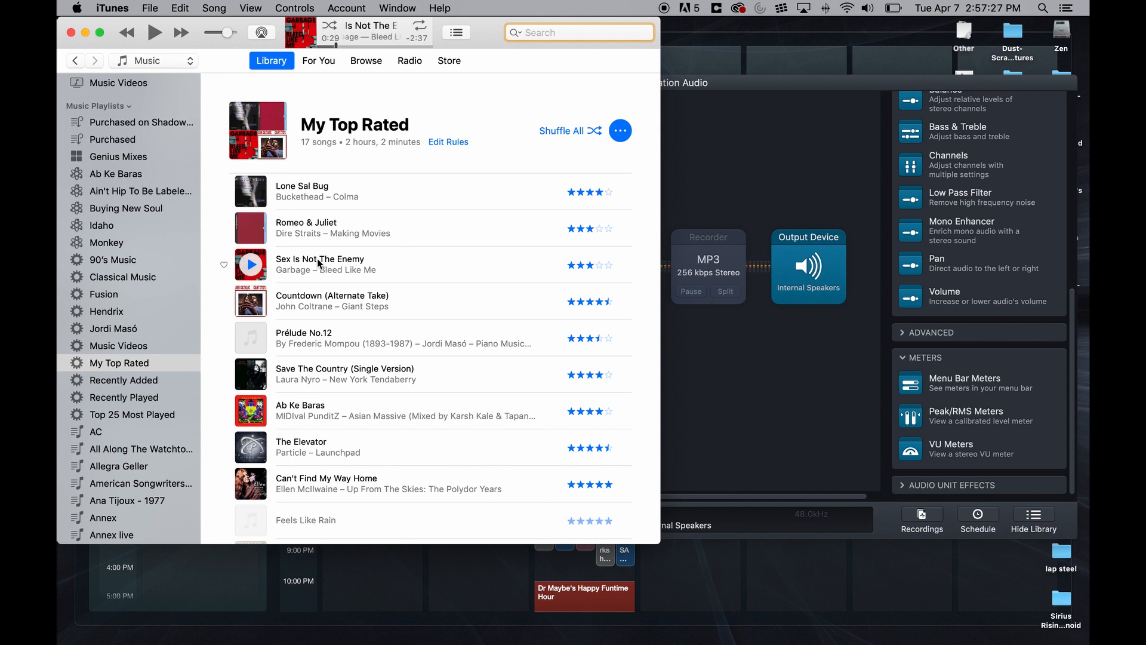
pyautogui.click(255, 265)
pyautogui.click(667, 320)
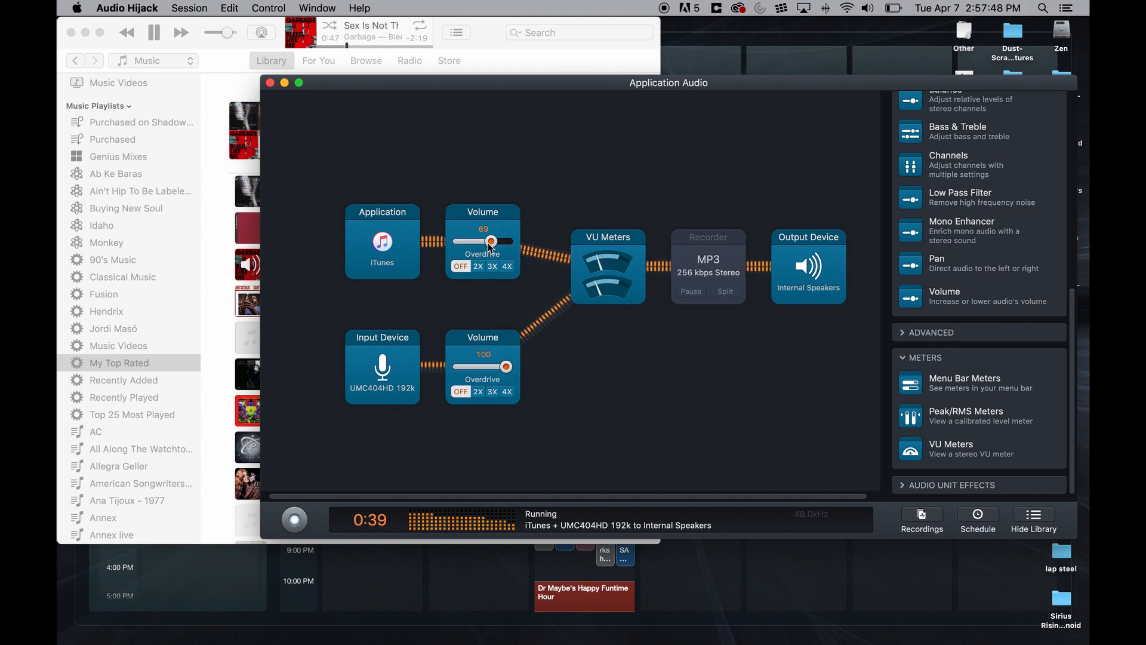
pyautogui.moveTo(491, 245); pyautogui.dragTo(480, 248)
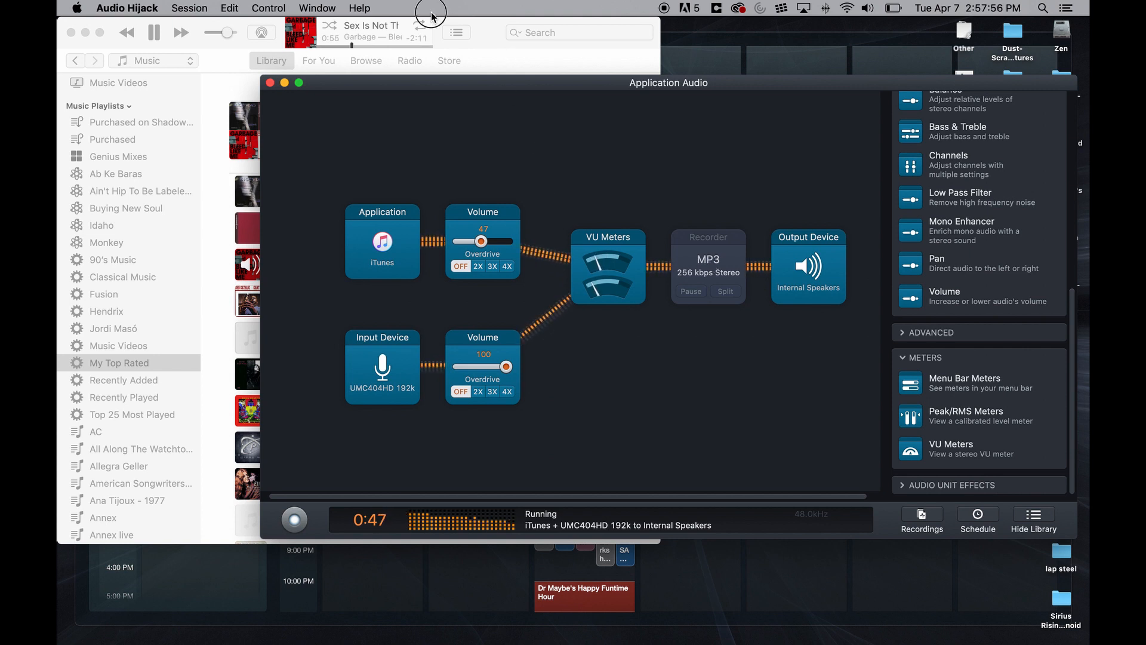
# Pause the song in iTunes and return to the Audio Hijack session
pyautogui.click(461, 35)
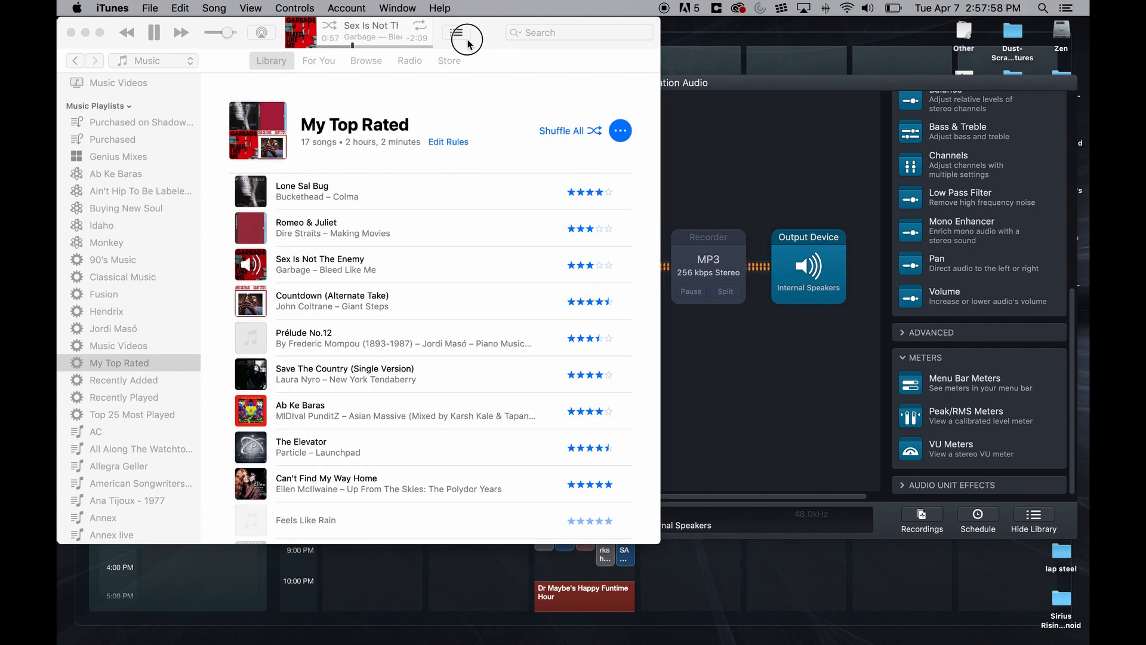
pyautogui.click(457, 32)
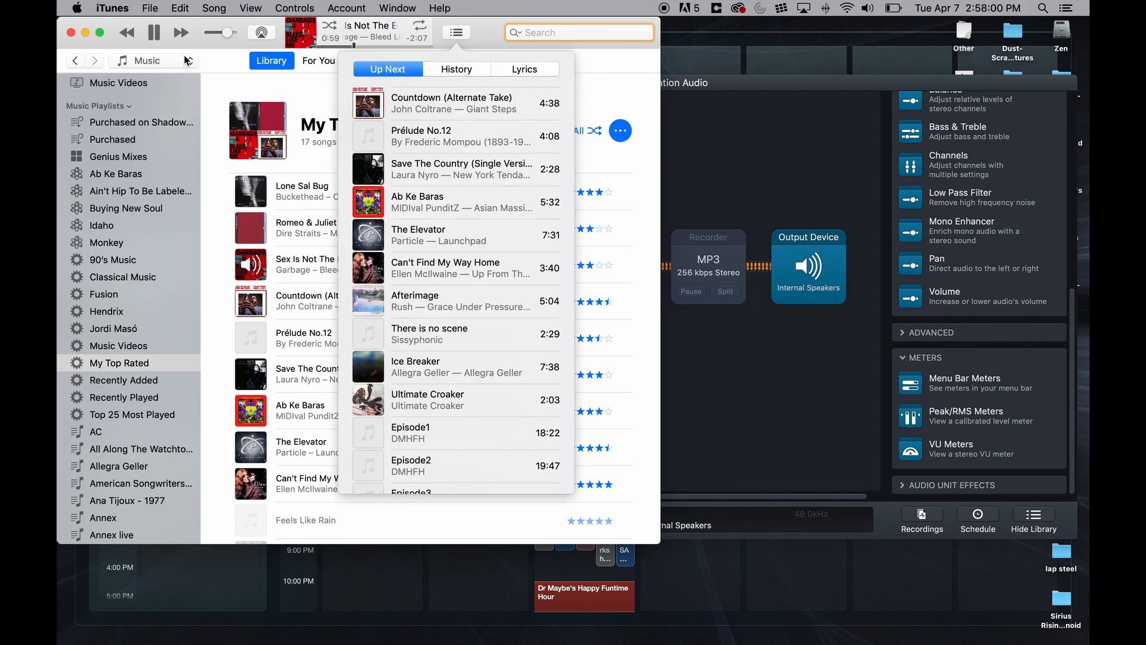
pyautogui.click(157, 36)
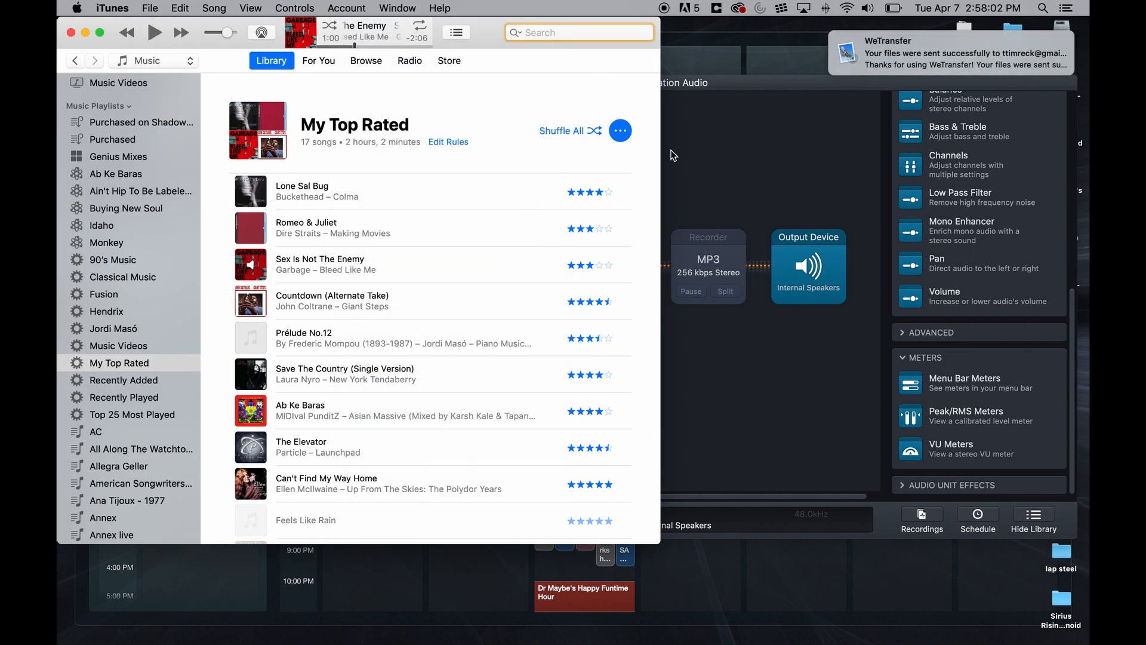
pyautogui.click(778, 136)
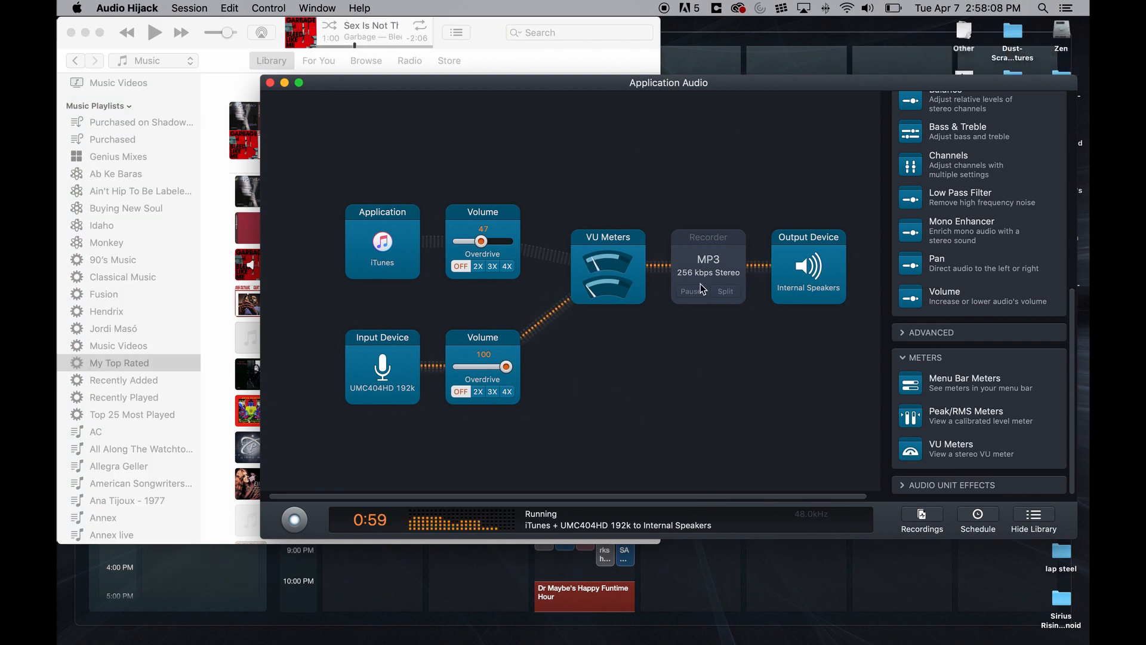
# Try out the MP3 Recorder block by turning it on and off again in its settings
pyautogui.click(702, 267)
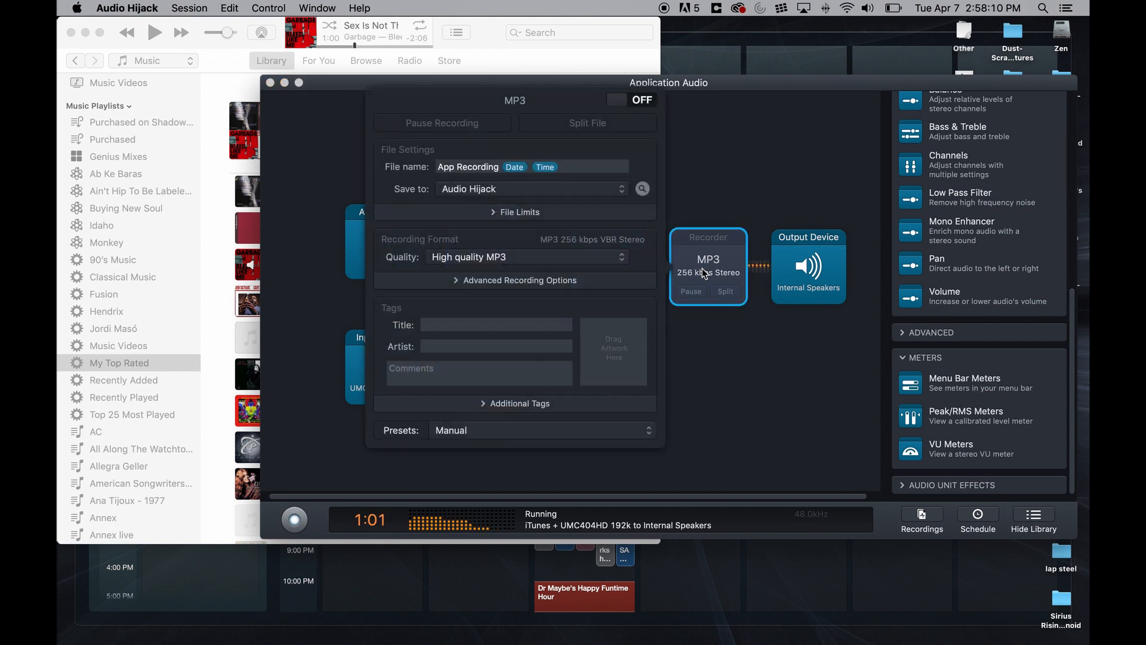
pyautogui.click(617, 102)
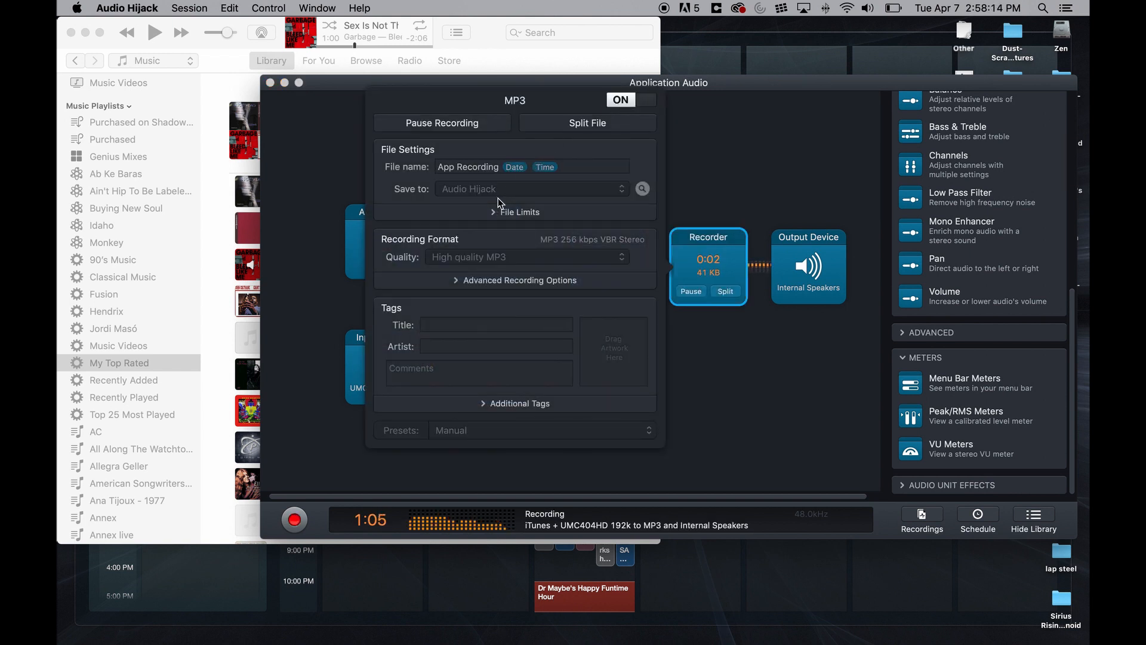
pyautogui.click(631, 96)
# Replace the "App Recording" text in the MP3 Recorder's file name with "My Show", keeping the Date and Time tags
pyautogui.click(482, 171)
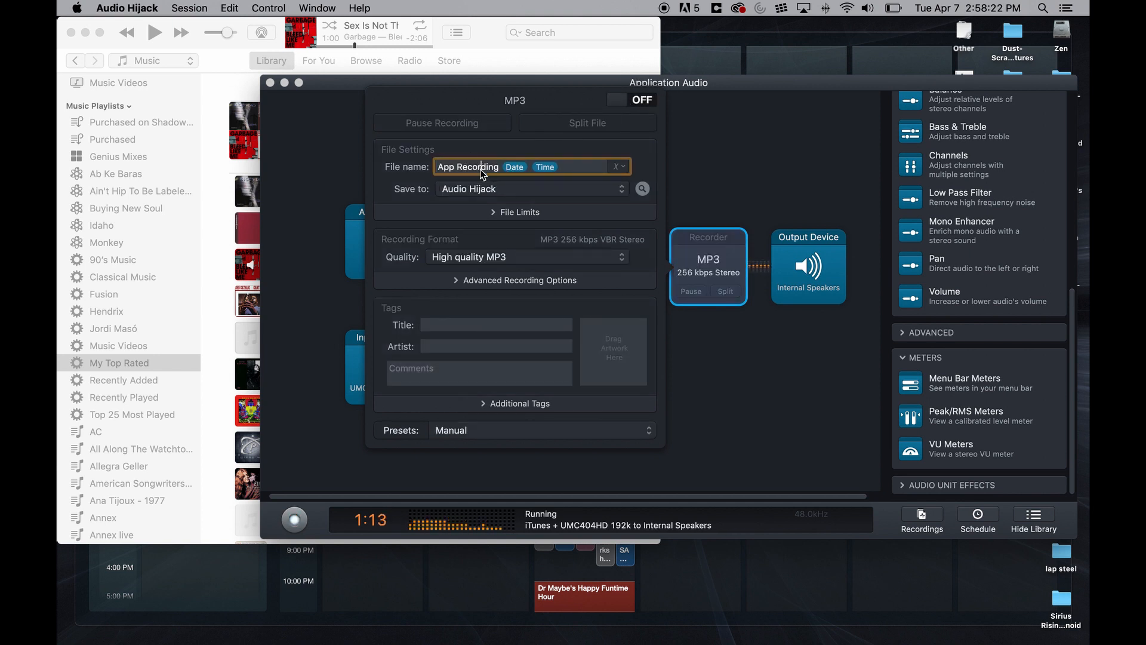
pyautogui.moveTo(499, 167); pyautogui.dragTo(406, 165)
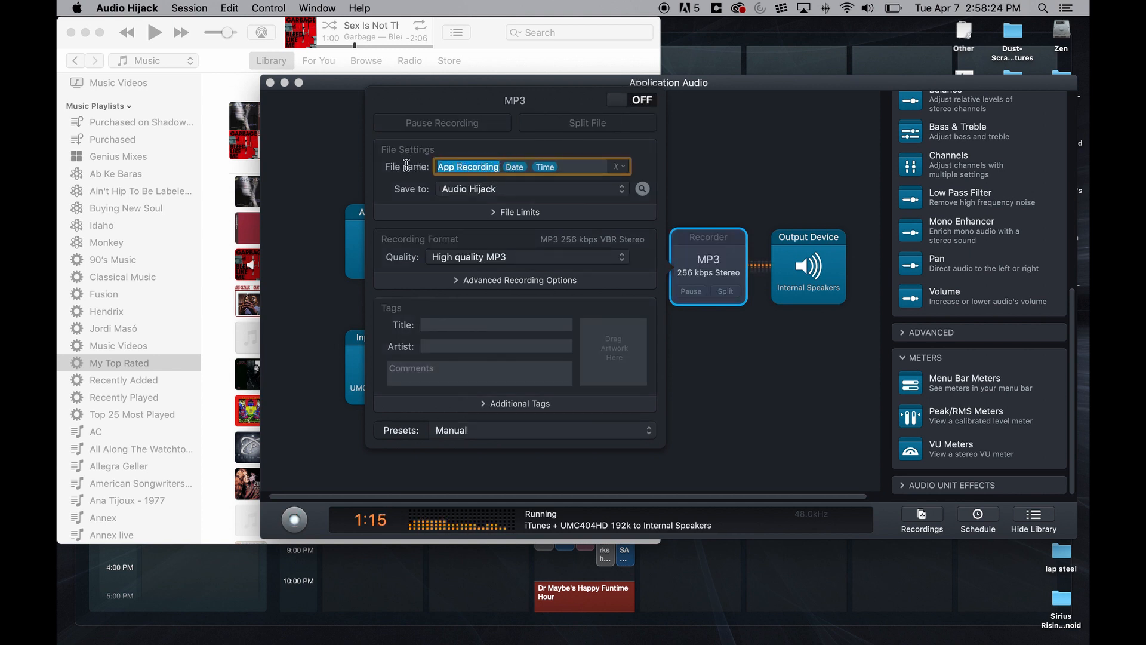
pyautogui.write('My')
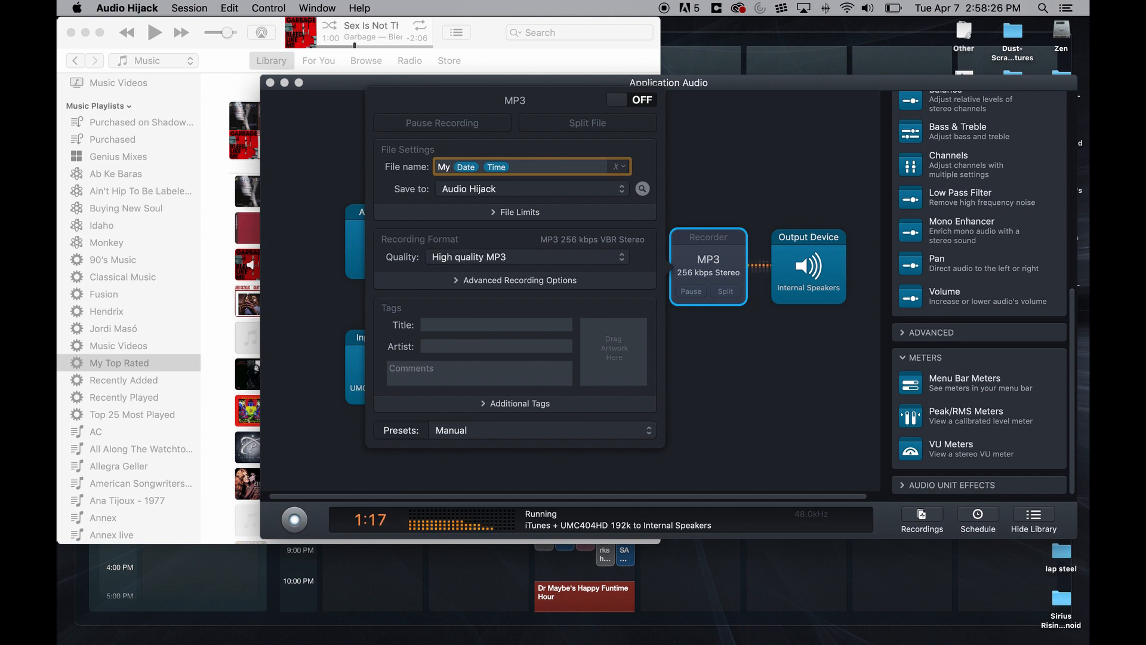
pyautogui.write(' Show')
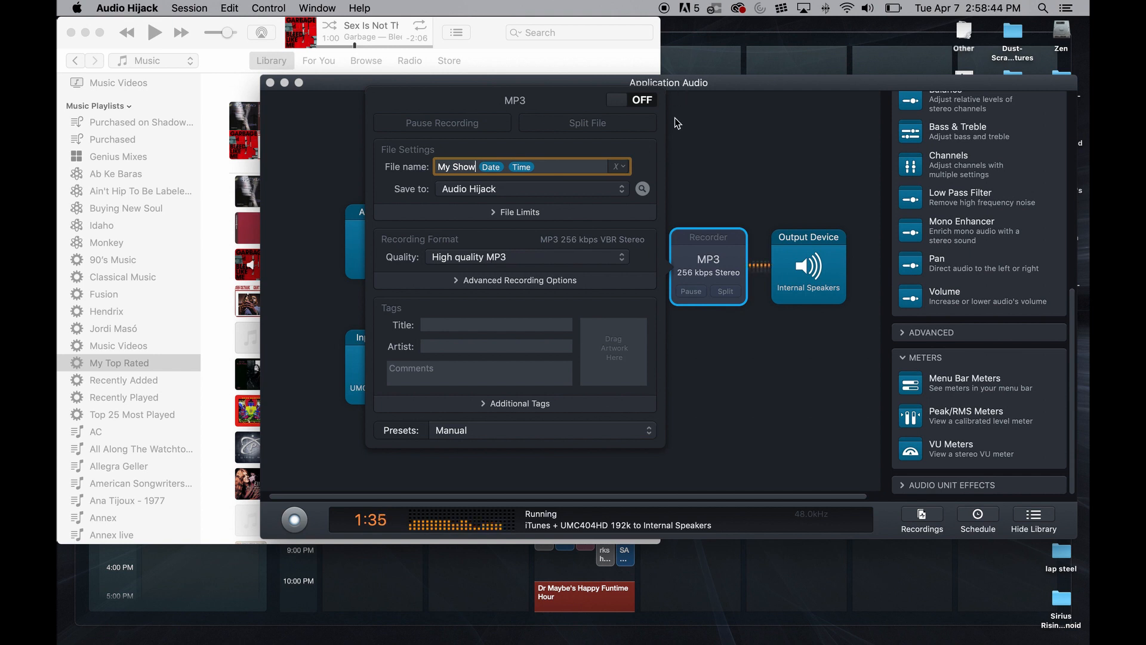
# Turn on the MP3 Recorder block, close its settings and stop the running session
pyautogui.click(621, 98)
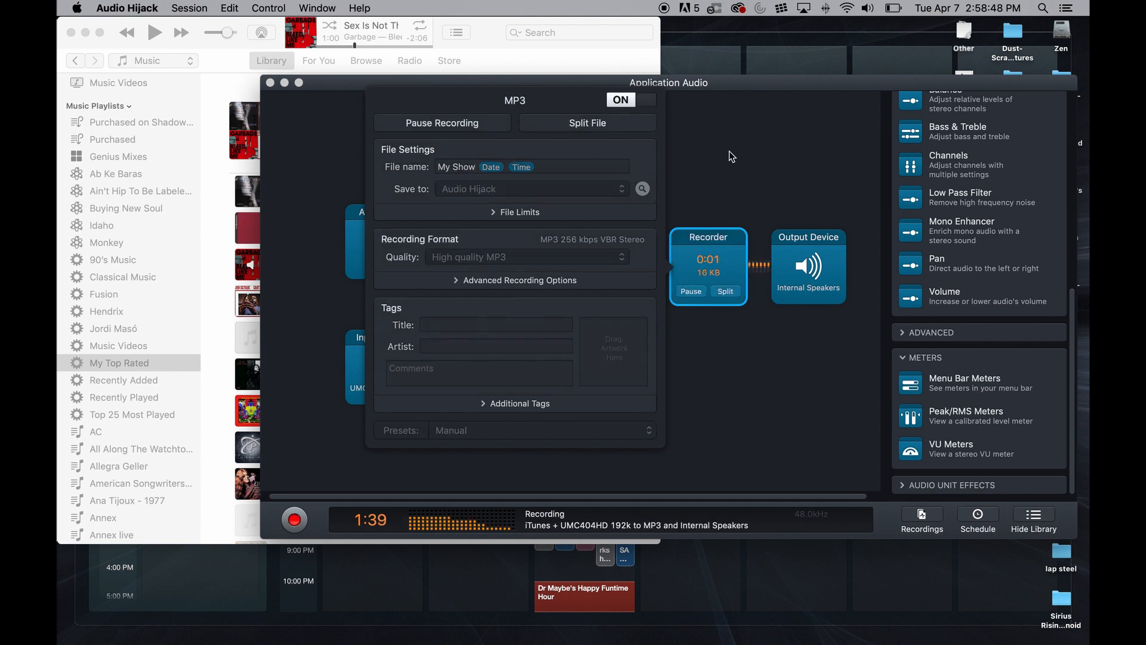
pyautogui.click(702, 140)
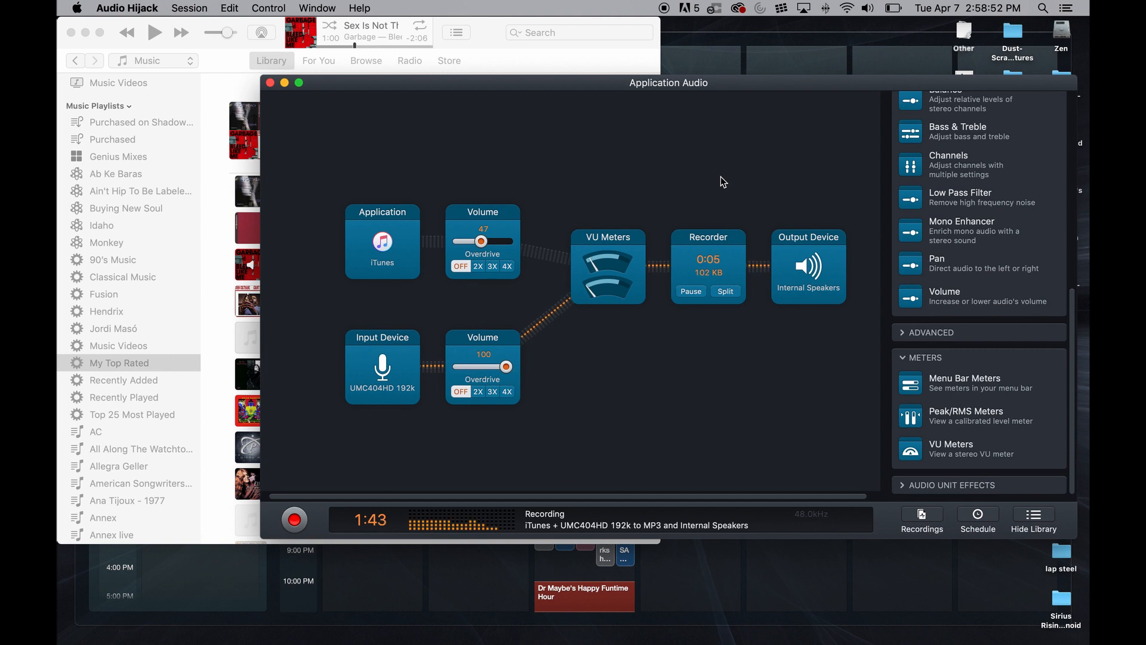
pyautogui.click(294, 520)
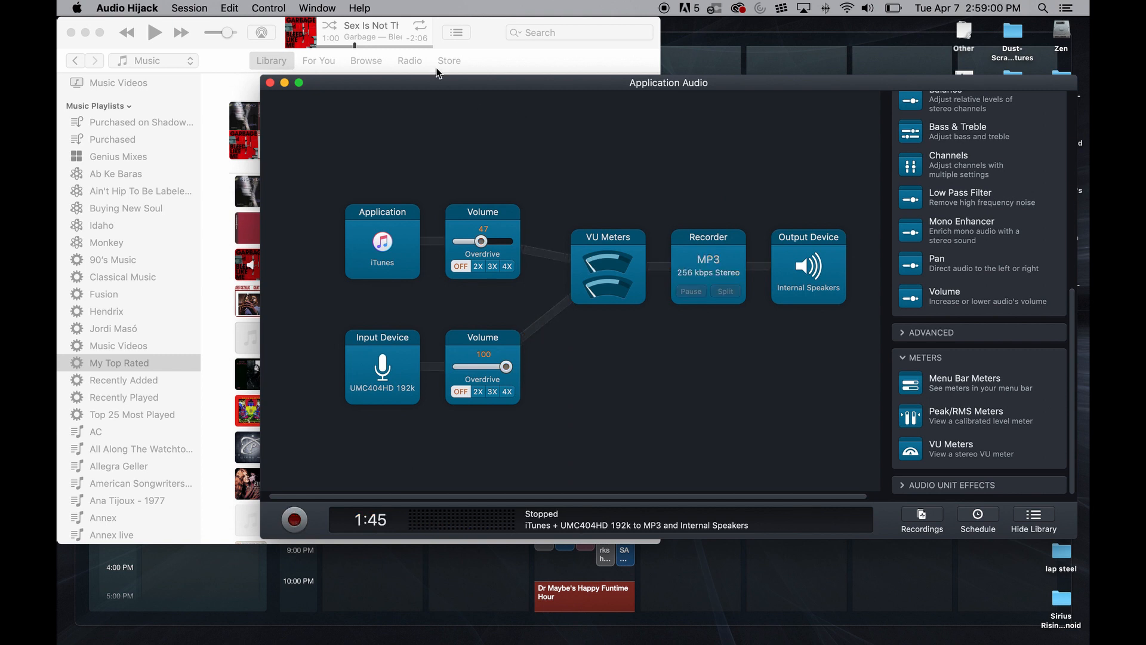
# Start a new session recording, play "Romeo & Juliet" in iTunes and return to the Audio Hijack session
pyautogui.moveTo(430, 84); pyautogui.dragTo(558, 85)
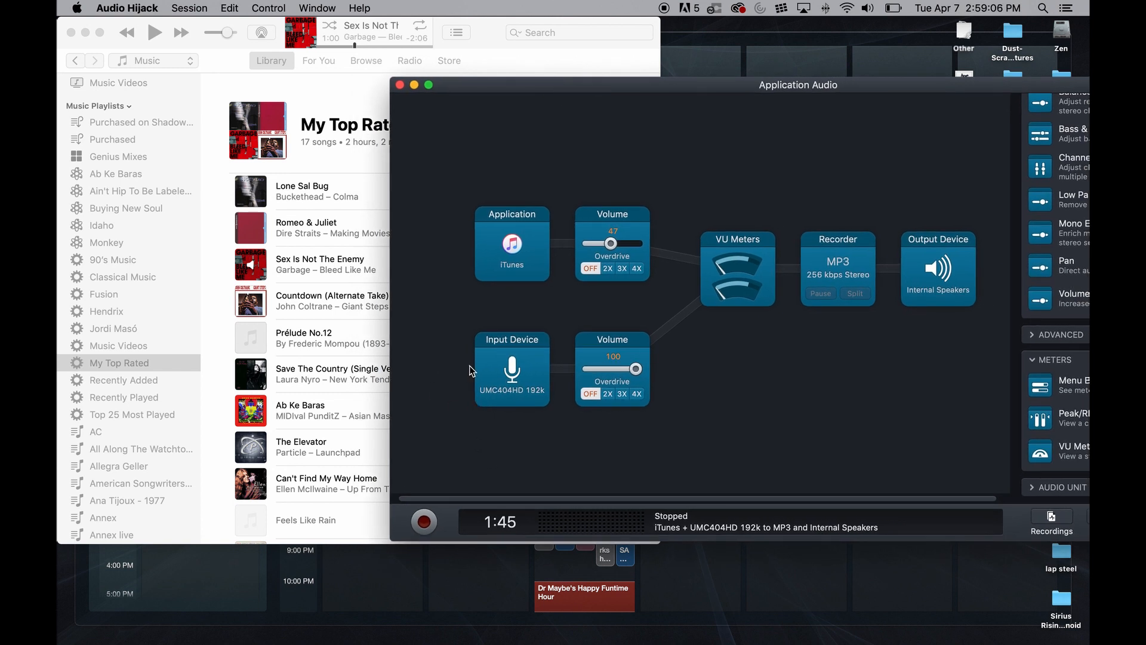
pyautogui.click(424, 523)
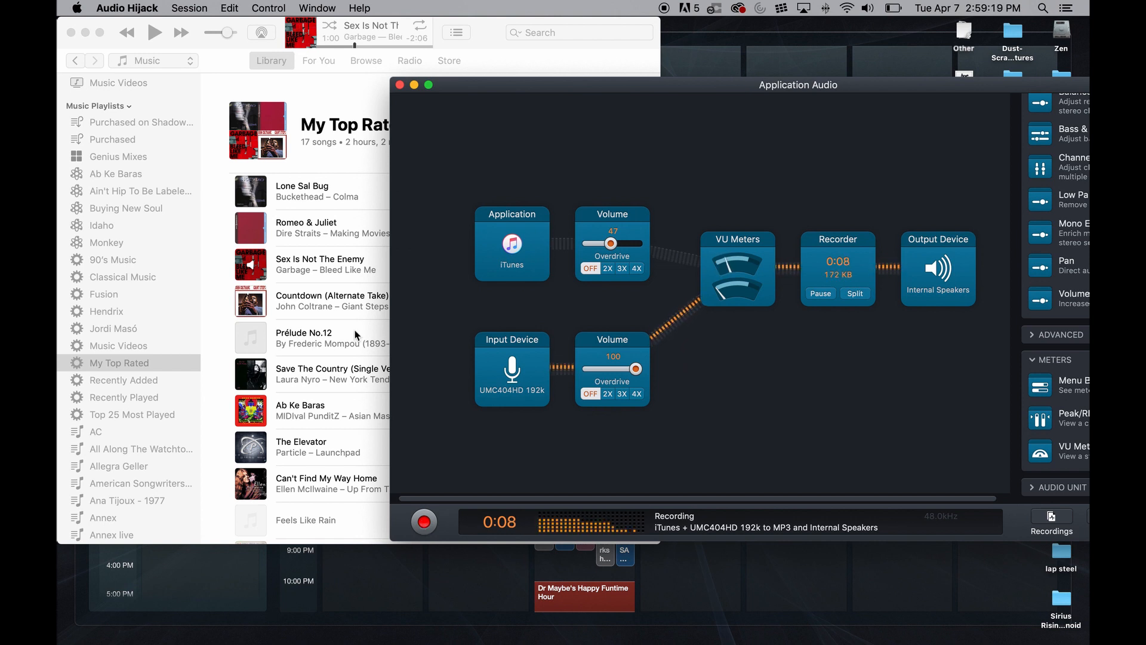
pyautogui.click(330, 229)
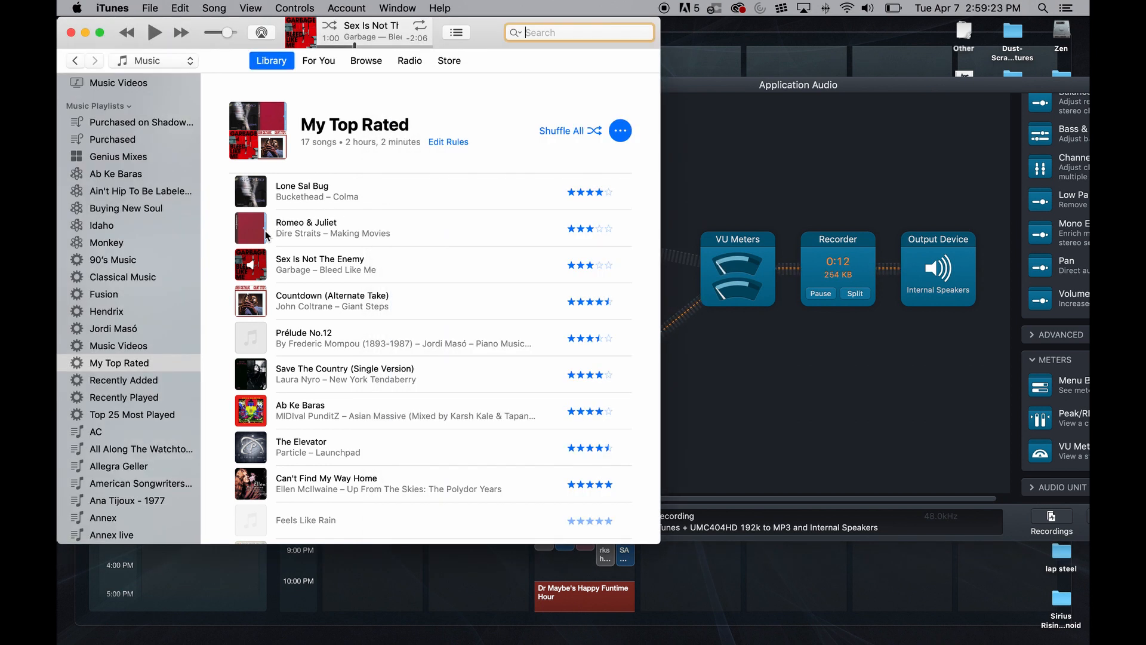
pyautogui.click(252, 233)
pyautogui.click(251, 230)
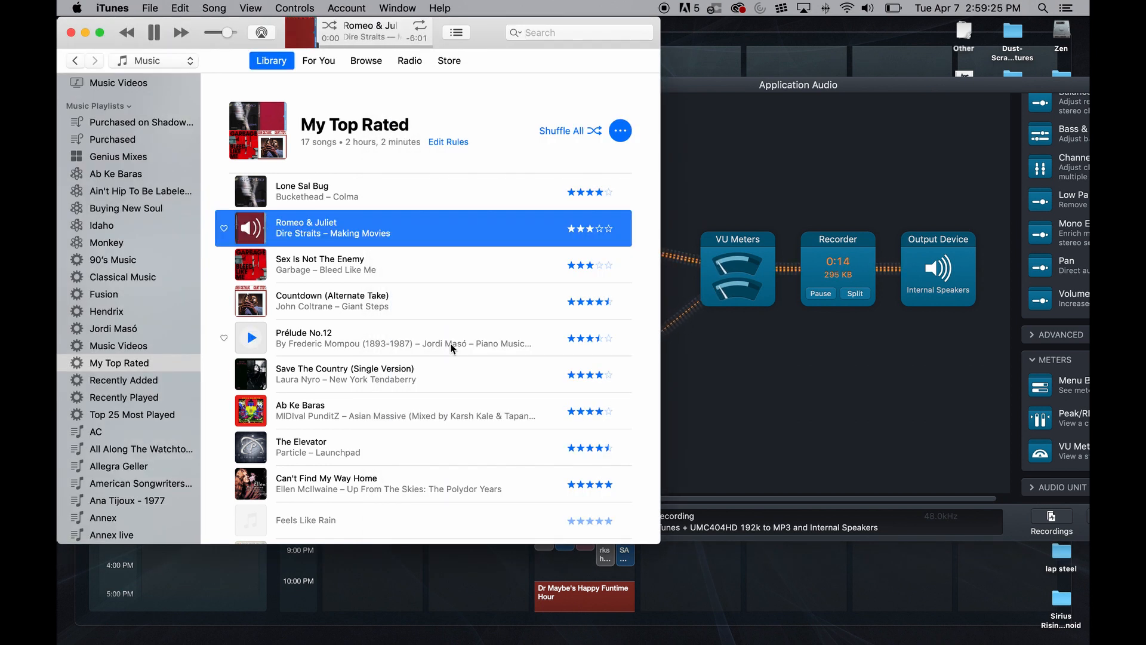
pyautogui.click(793, 416)
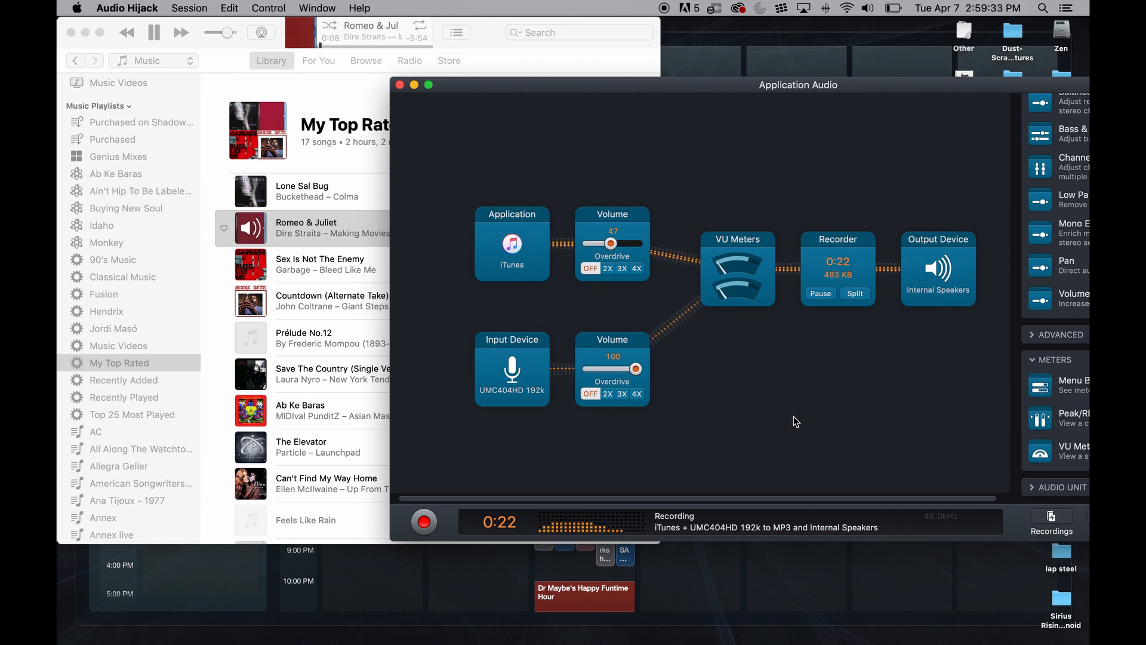
# Mute the microphone during the song by turning the UMC404HD 192k Input Device block off, and turn it on again to talk
pyautogui.click(512, 361)
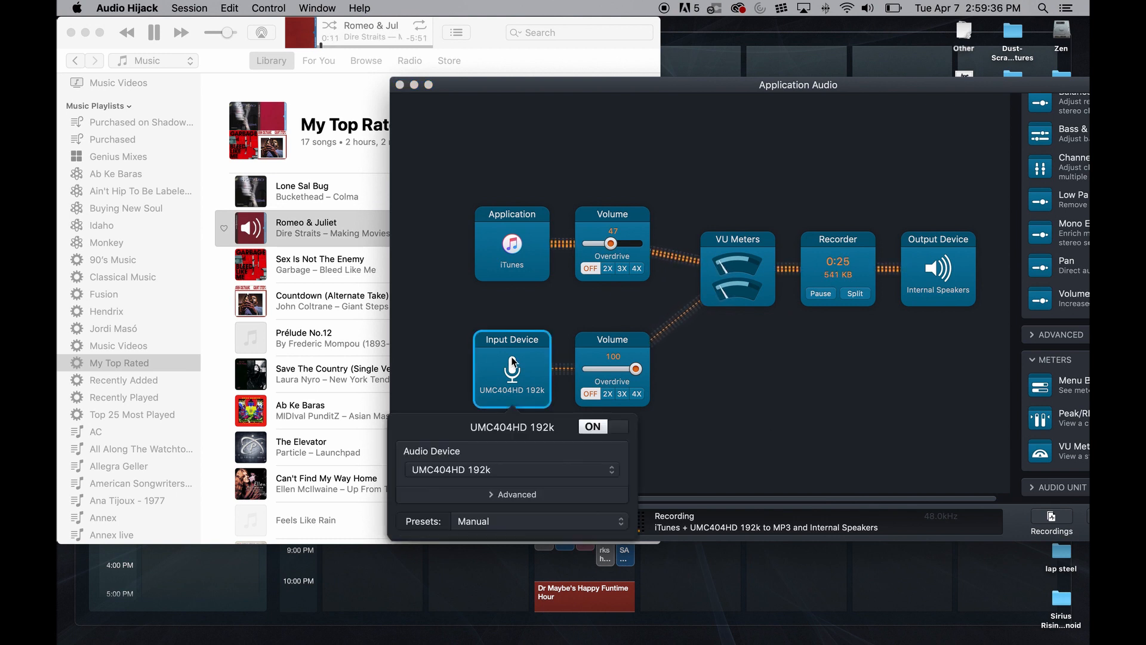
pyautogui.click(761, 389)
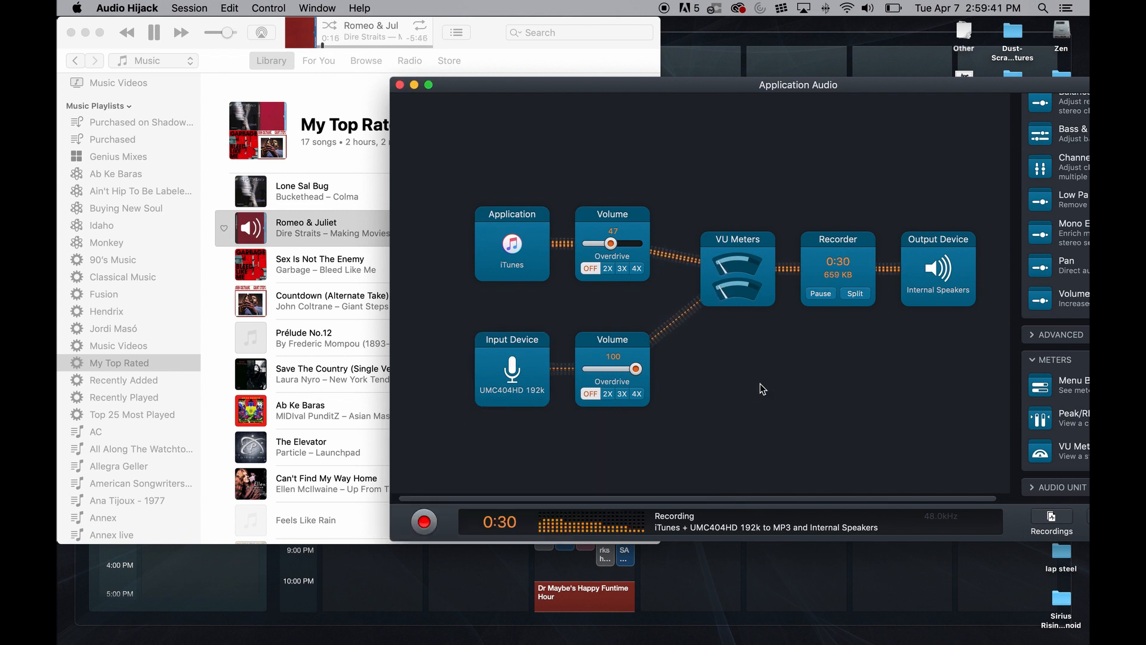
pyautogui.click(516, 368)
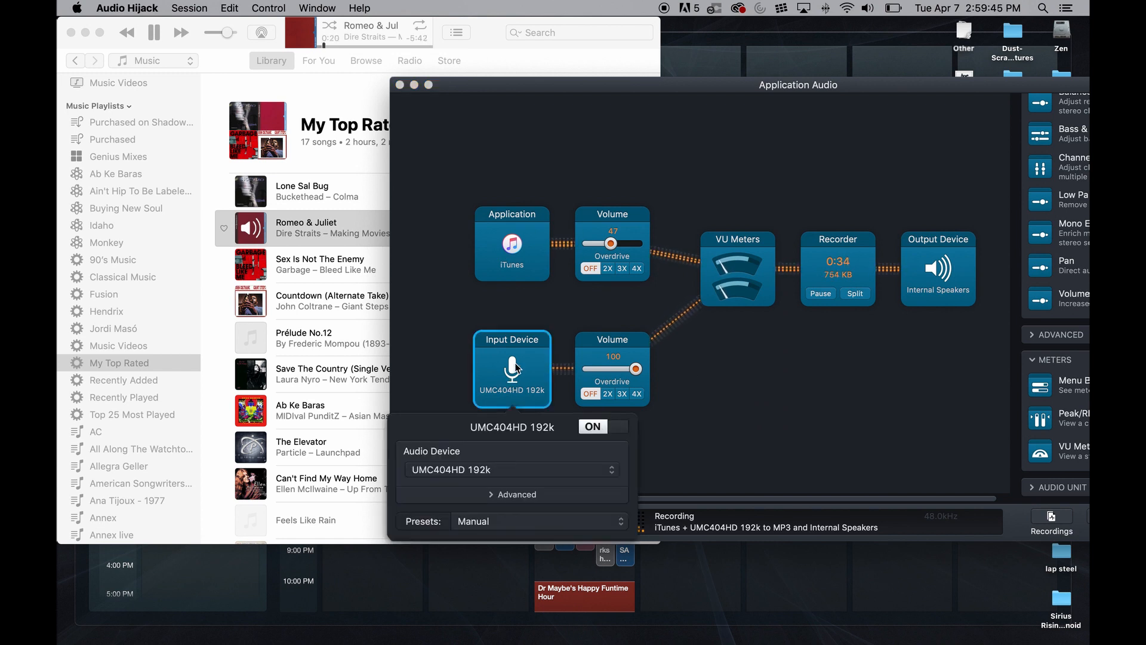
pyautogui.click(610, 429)
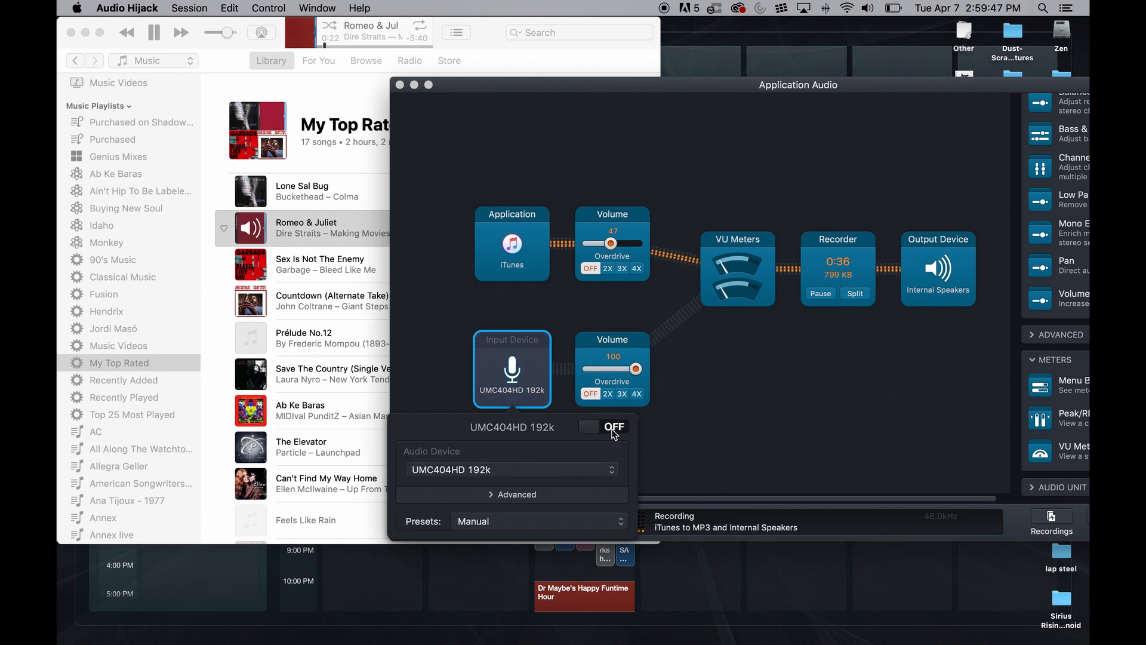
pyautogui.click(725, 417)
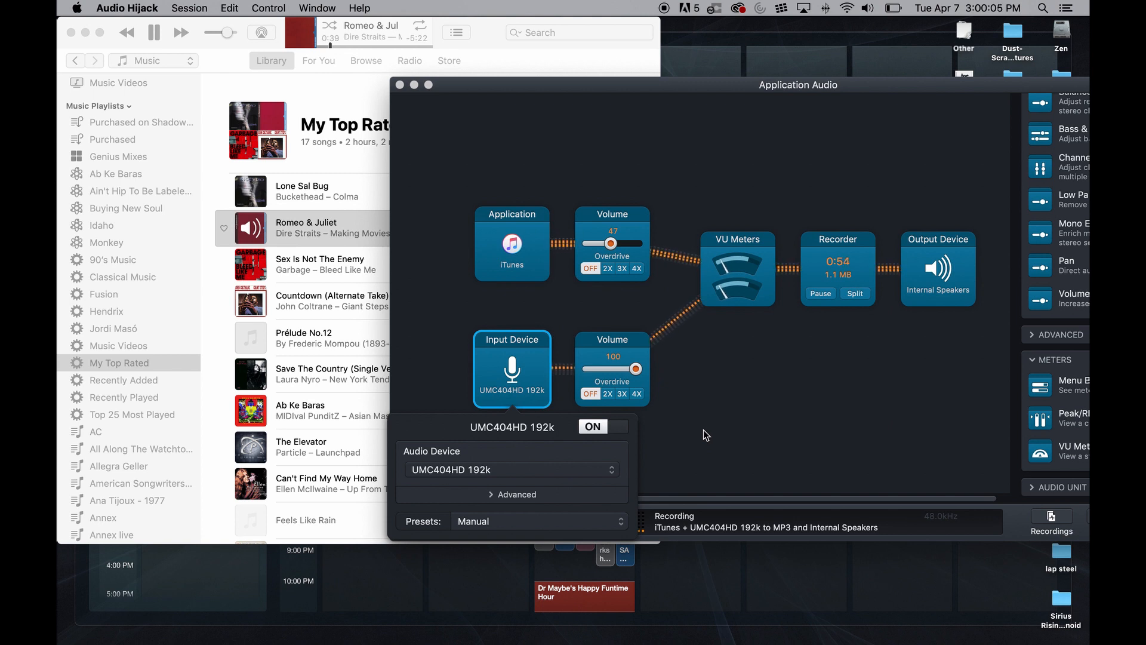
pyautogui.click(704, 428)
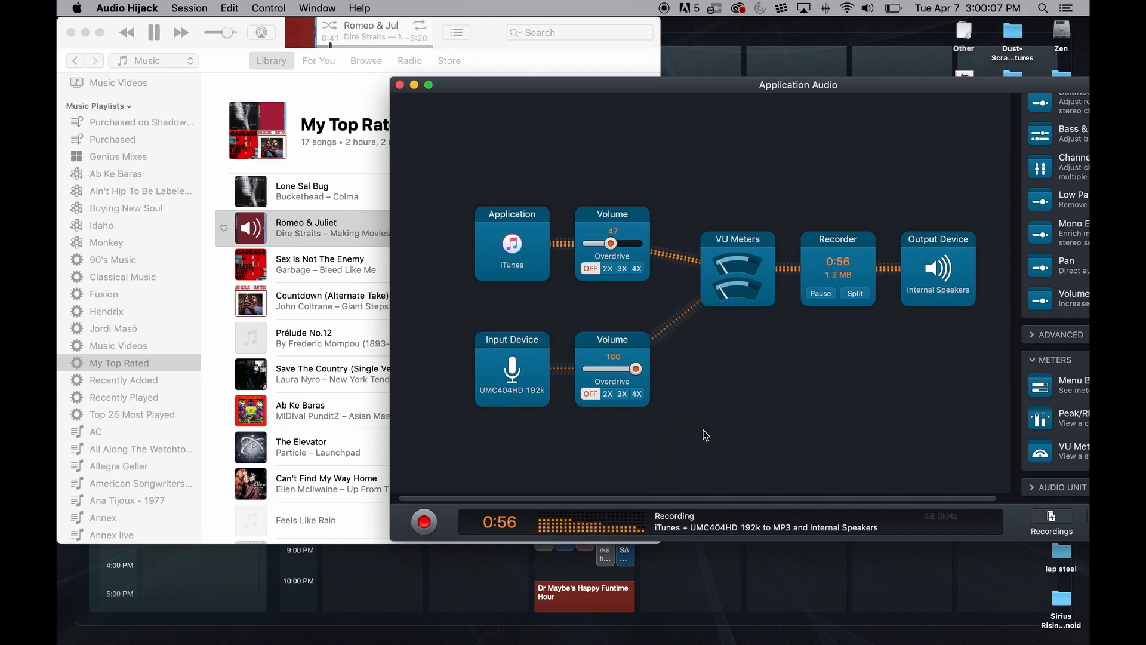
# Skip "Romeo & Juliet" to near its end in iTunes, start "Sex Is Not The Enemy" and return to Audio Hijack
pyautogui.click(425, 47)
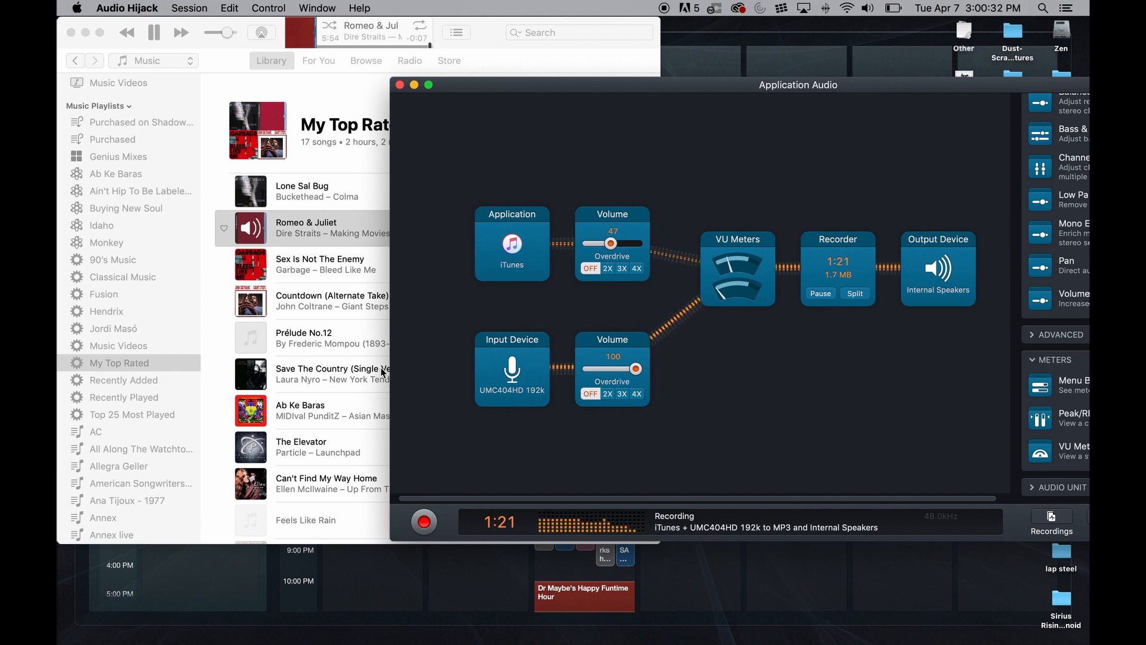
pyautogui.click(338, 263)
pyautogui.click(251, 265)
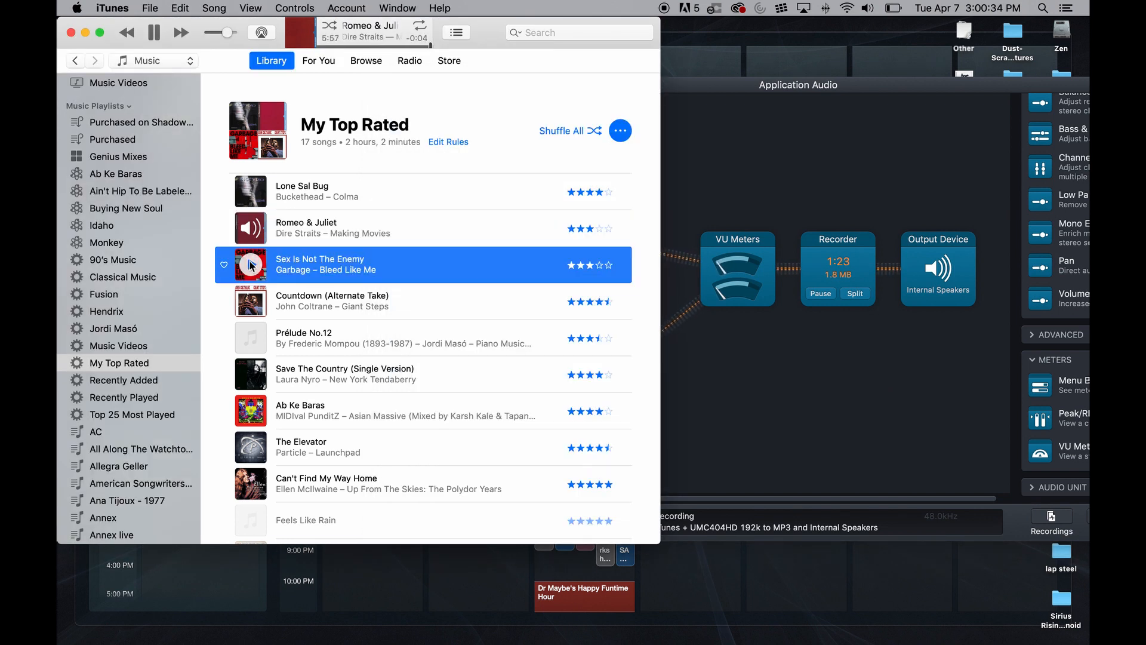
pyautogui.click(251, 265)
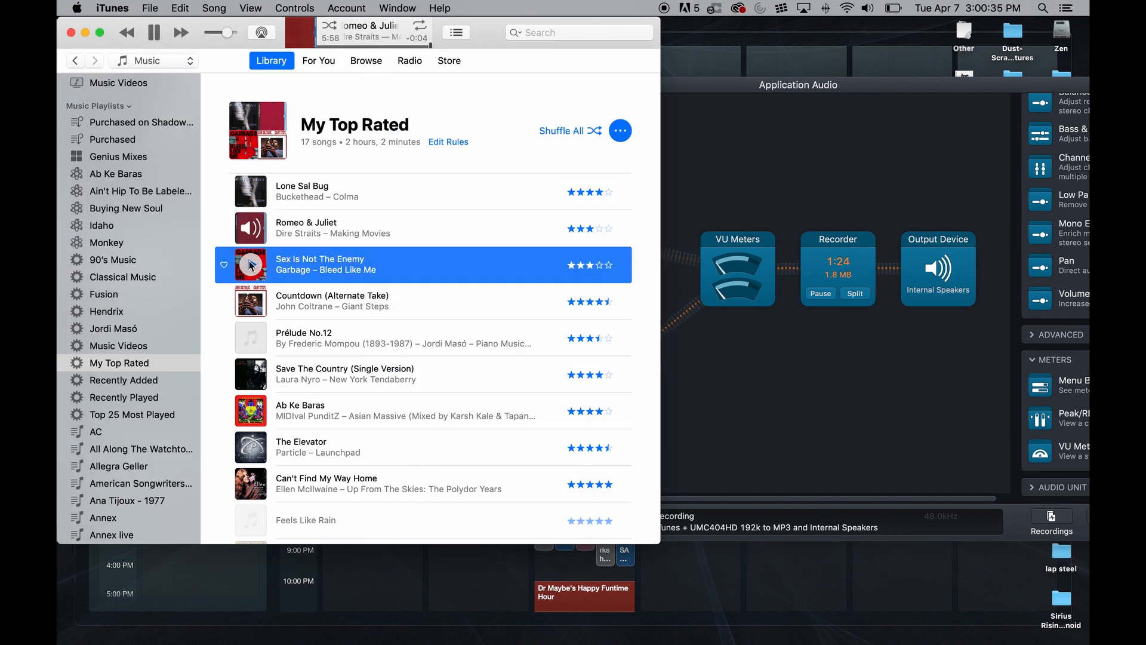
pyautogui.click(744, 410)
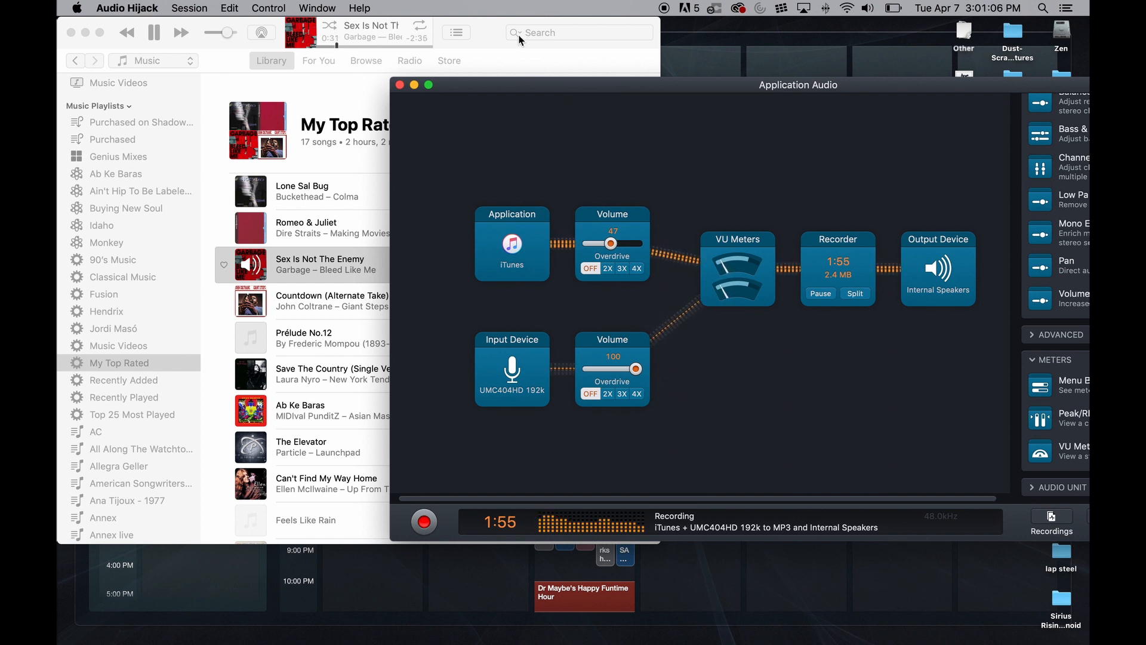
# Pause the song in iTunes, return to Audio Hijack and stop the session recording
pyautogui.click(488, 31)
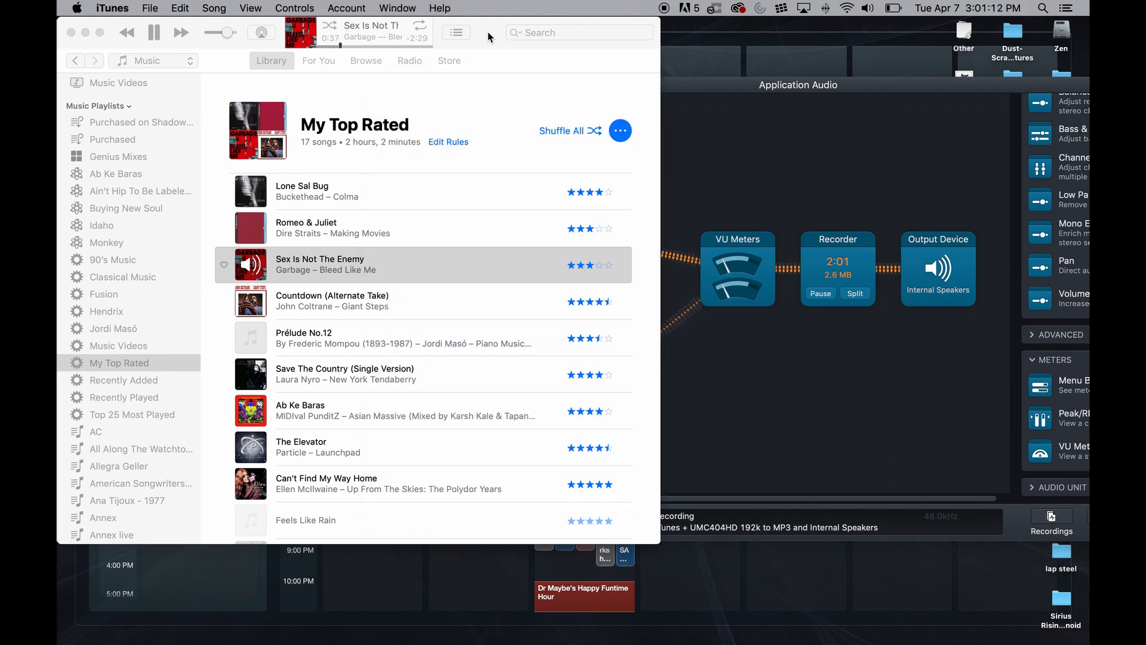
pyautogui.click(147, 34)
pyautogui.click(697, 438)
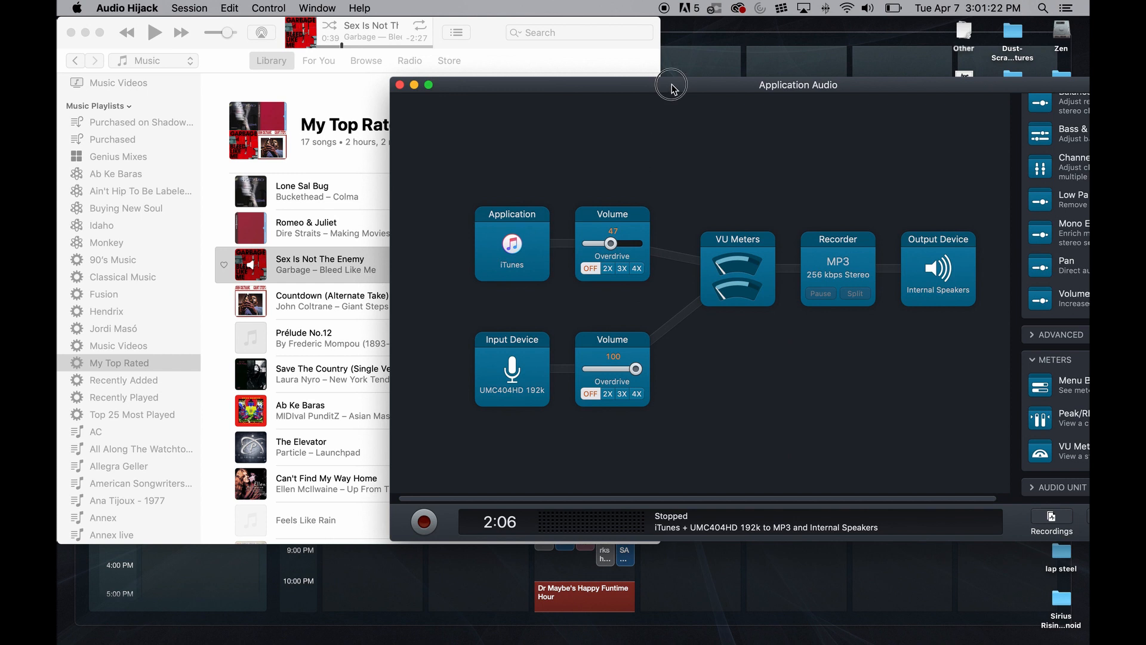
pyautogui.moveTo(670, 86); pyautogui.dragTo(491, 46)
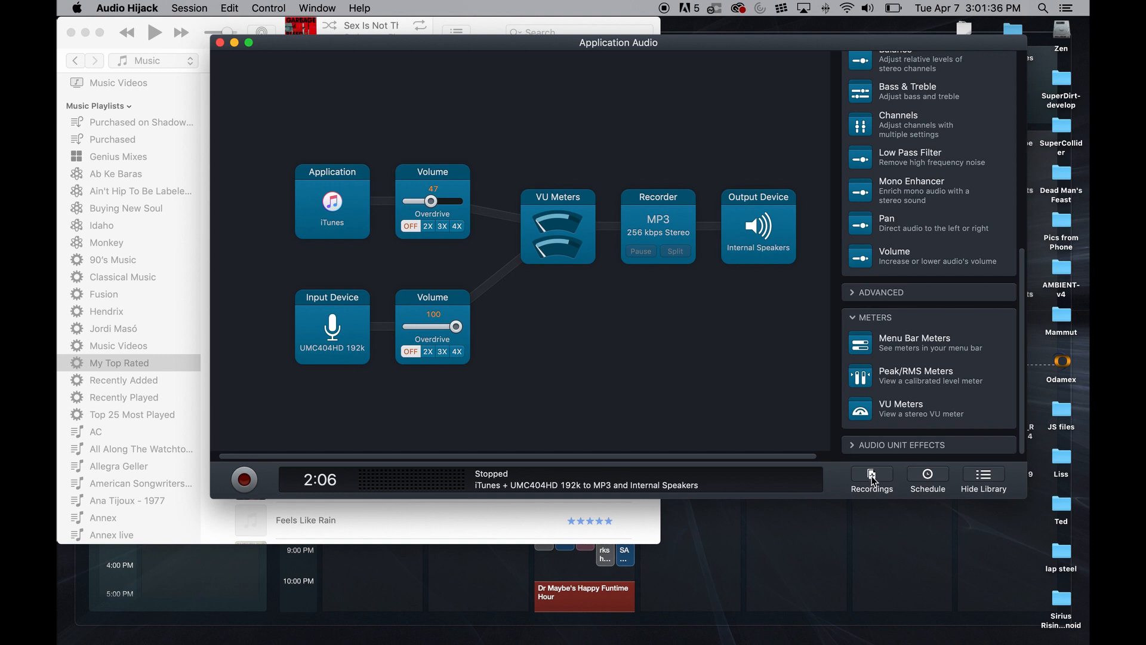
pyautogui.click(872, 478)
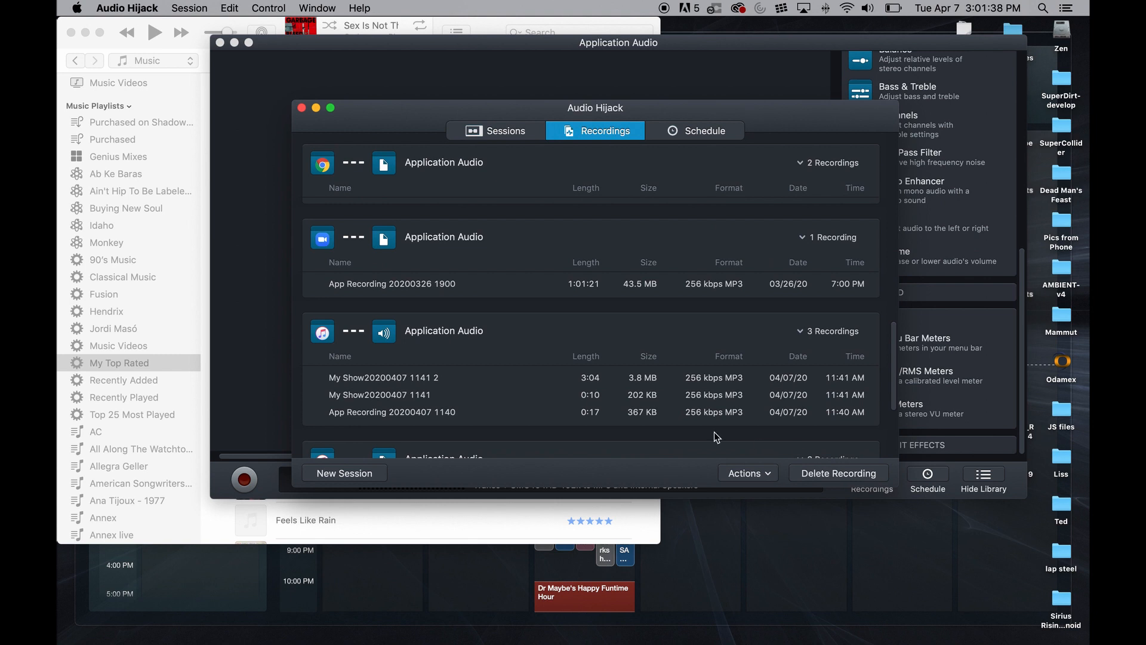
pyautogui.scroll(-5, 546, 356)
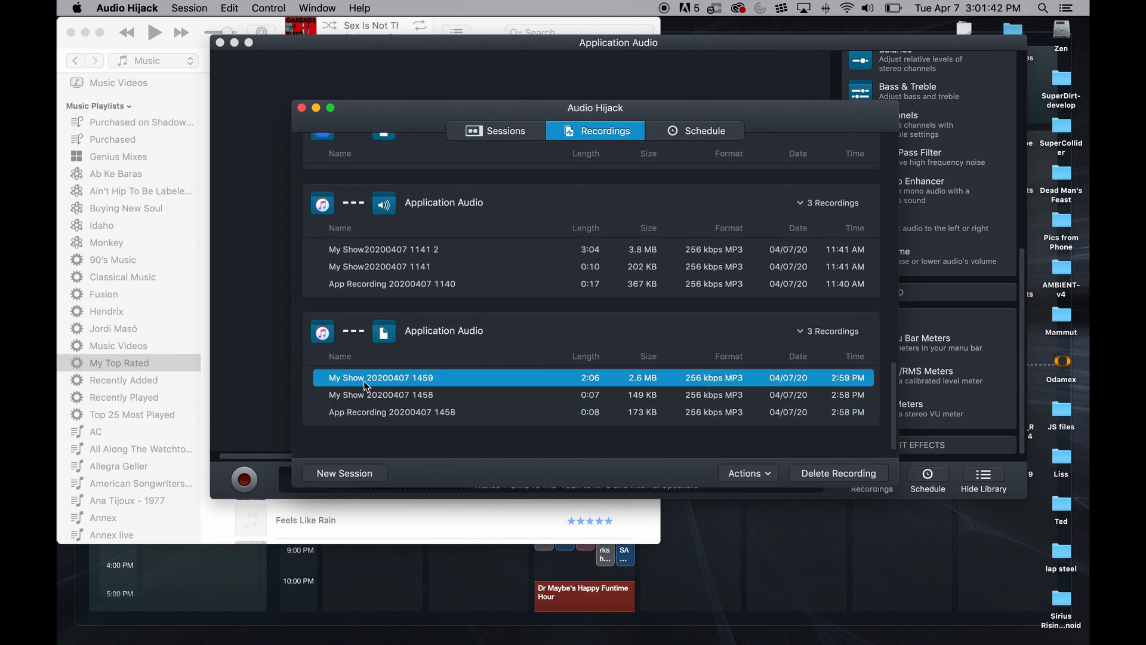
pyautogui.click(382, 382)
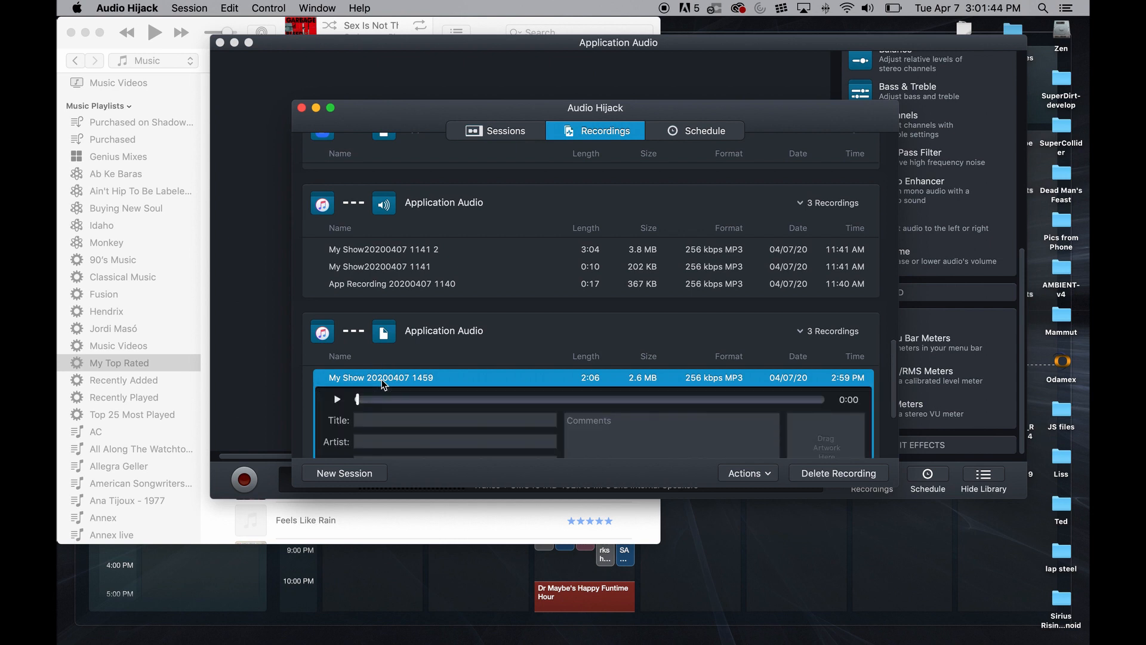
pyautogui.scroll(-4, 455, 384)
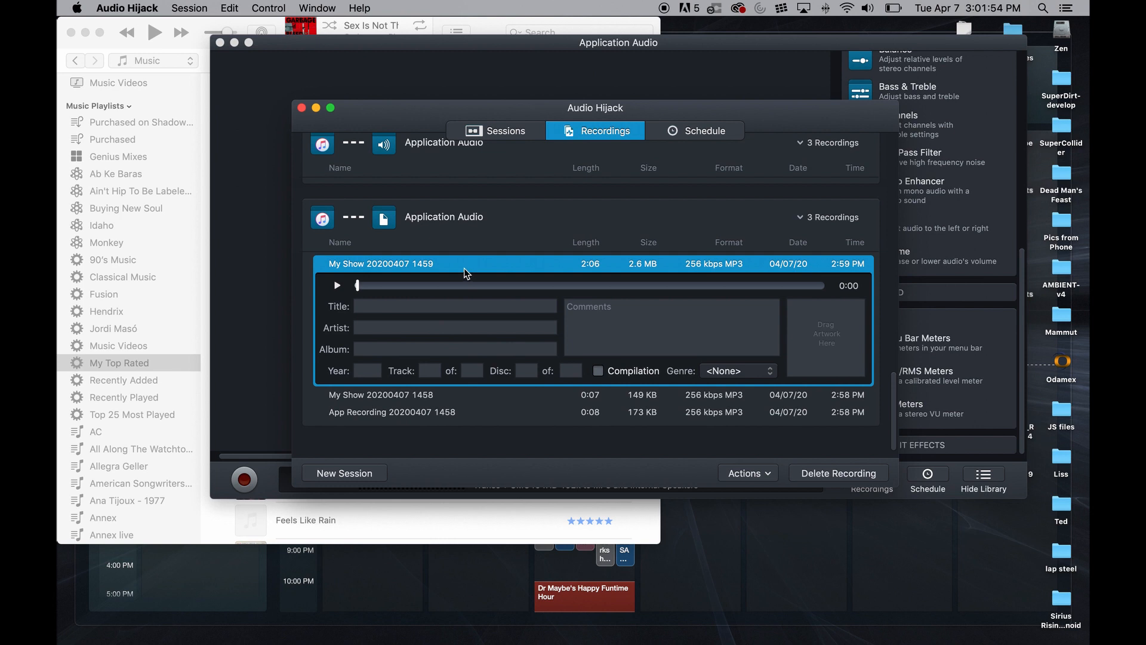
pyautogui.click(337, 286)
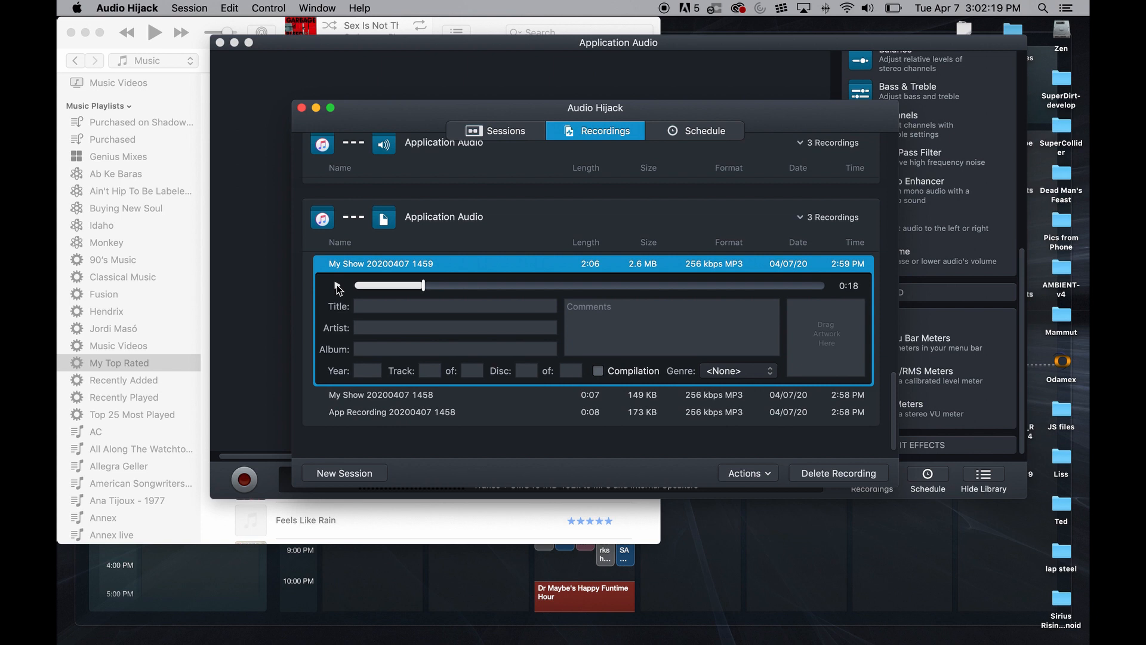
pyautogui.moveTo(410, 111); pyautogui.dragTo(363, 83)
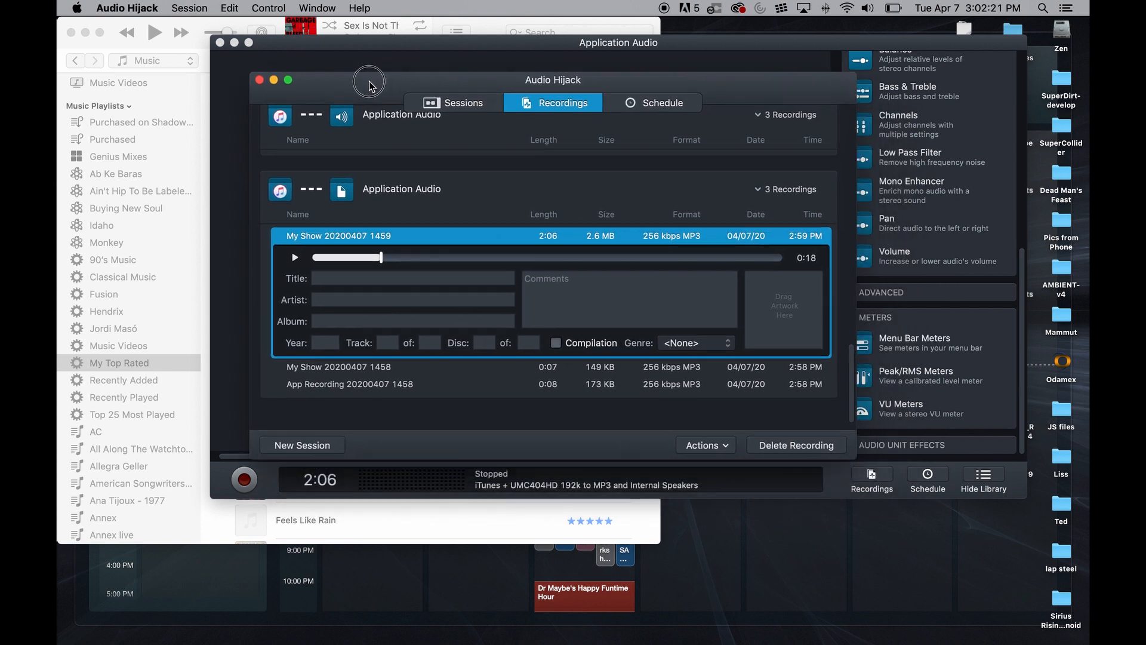